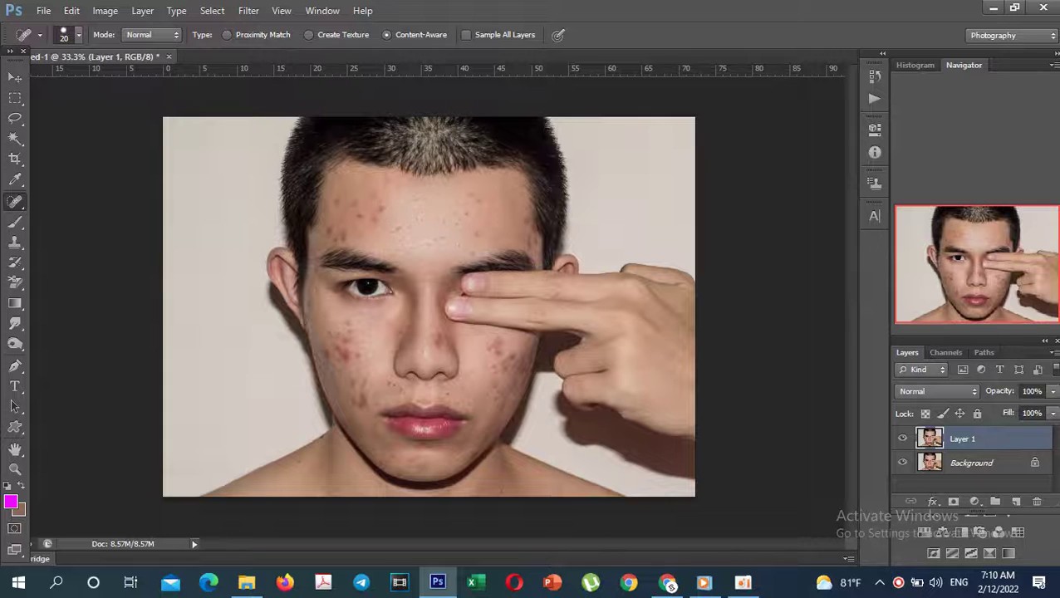
Zoom in and spot-heal the acne spots on the left cheek and beneath the nose.
{"action": "key", "text": "ctrl+plus"}
{"action": "key", "text": "ctrl+plus"}
{"action": "key", "text": "ctrl+plus"}
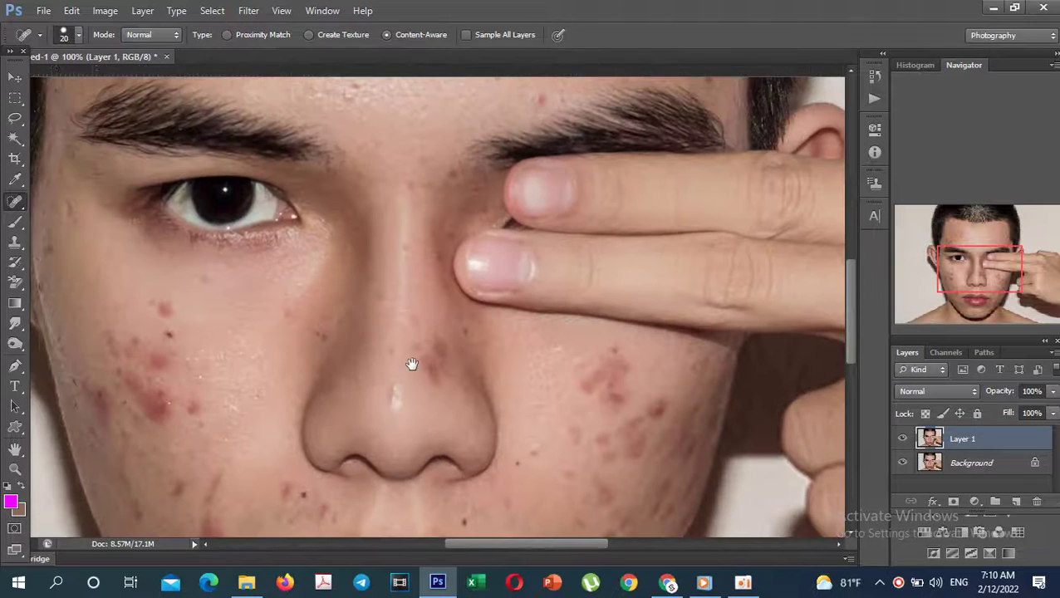
{"action": "left_click_drag", "start_coordinate": [411, 364], "coordinate": [478, 327]}
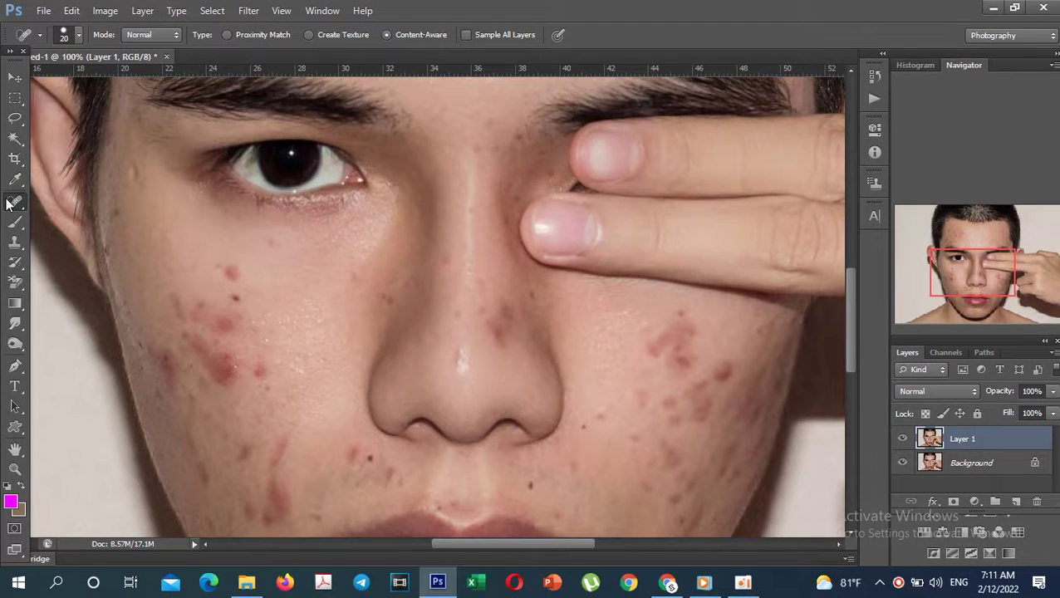
{"action": "left_click", "coordinate": [231, 273]}
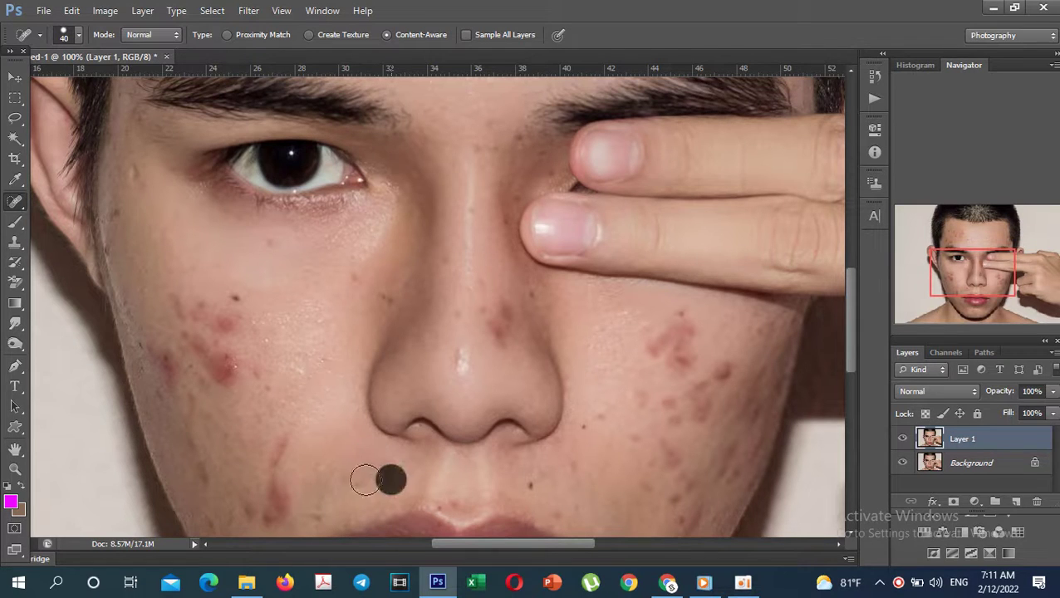
{"action": "left_click", "coordinate": [366, 480]}
{"action": "left_click_drag", "start_coordinate": [186, 386], "coordinate": [270, 359]}
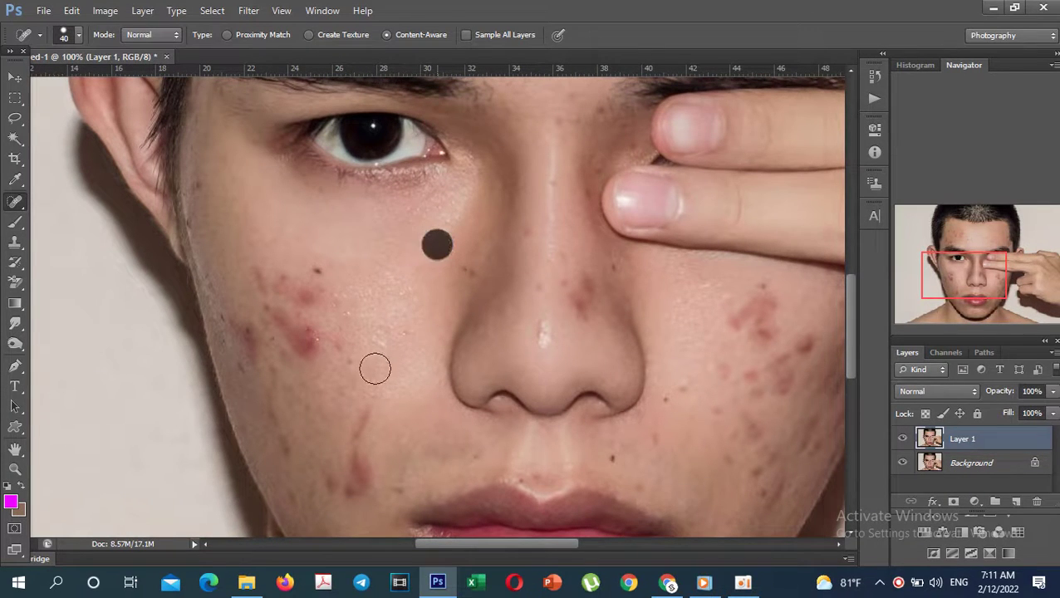
{"action": "left_click", "coordinate": [336, 333]}
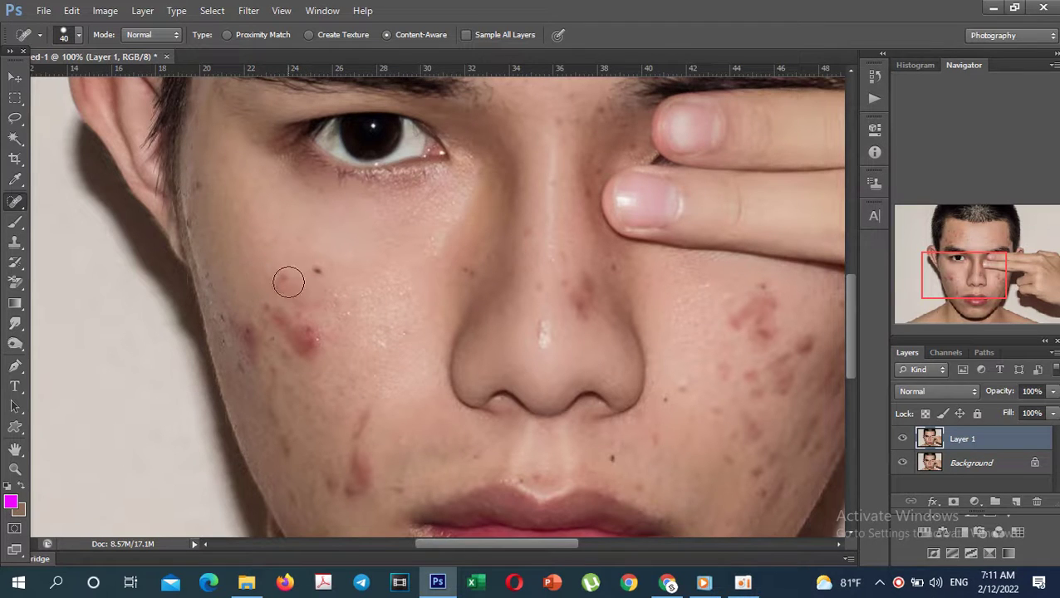
Zoom closer and heal the red acne marks across the lower cheek and near the lips.
{"action": "left_click", "coordinate": [288, 420]}
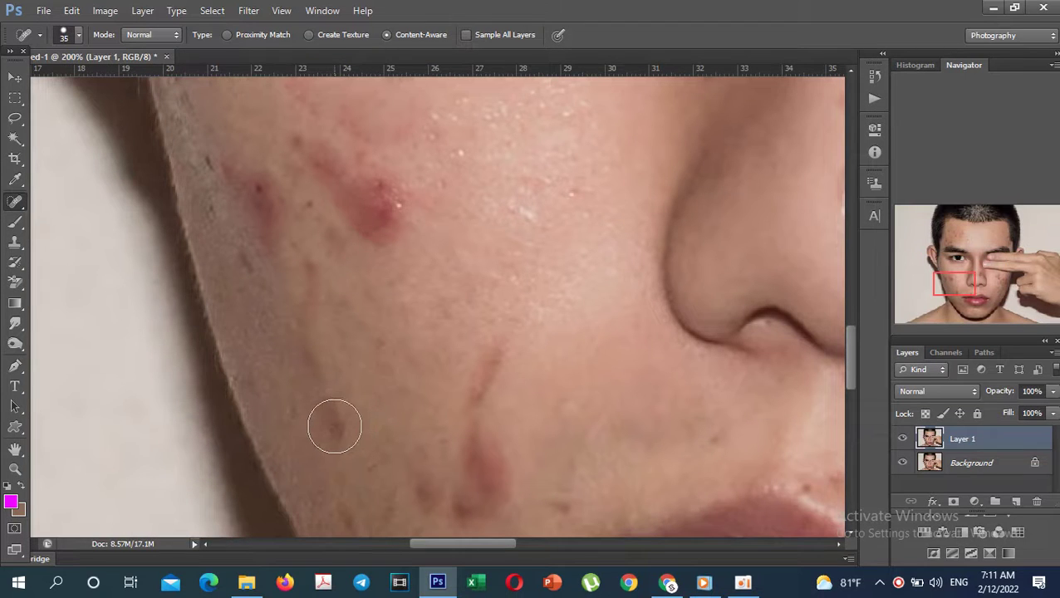
{"action": "left_click_drag", "start_coordinate": [337, 438], "coordinate": [333, 407]}
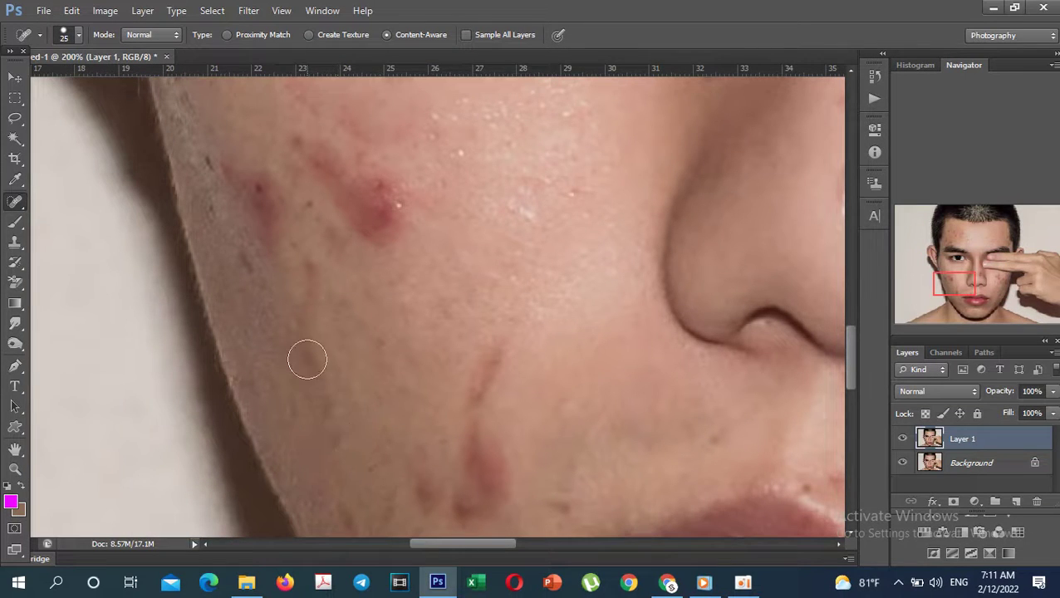
{"action": "mouse_move", "coordinate": [309, 369]}
{"action": "left_mouse_down"}
{"action": "mouse_move", "coordinate": [312, 268]}
{"action": "mouse_move", "coordinate": [385, 333]}
{"action": "left_mouse_up"}
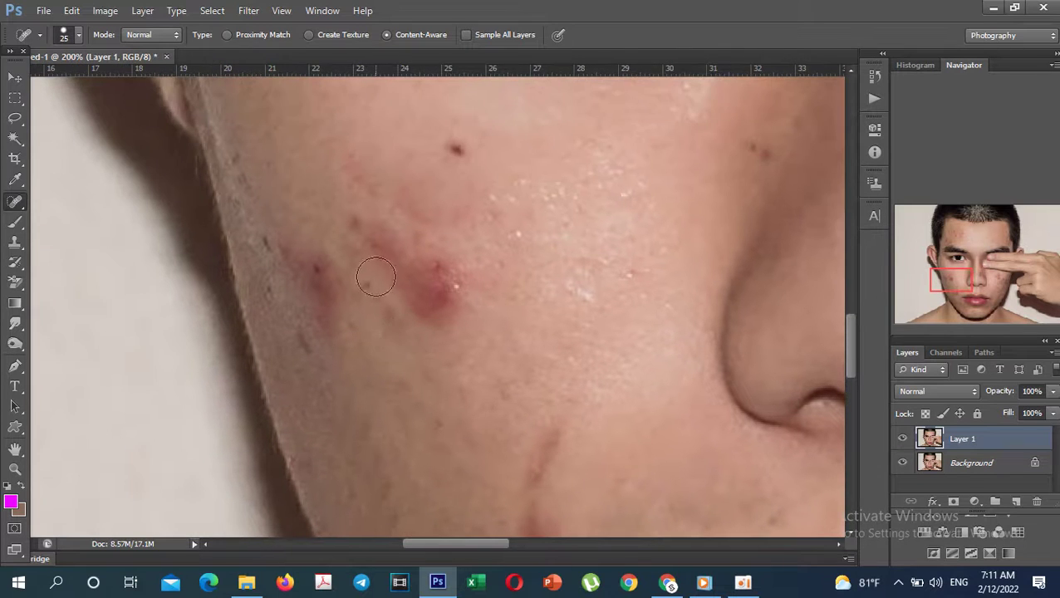
{"action": "left_click", "coordinate": [358, 228]}
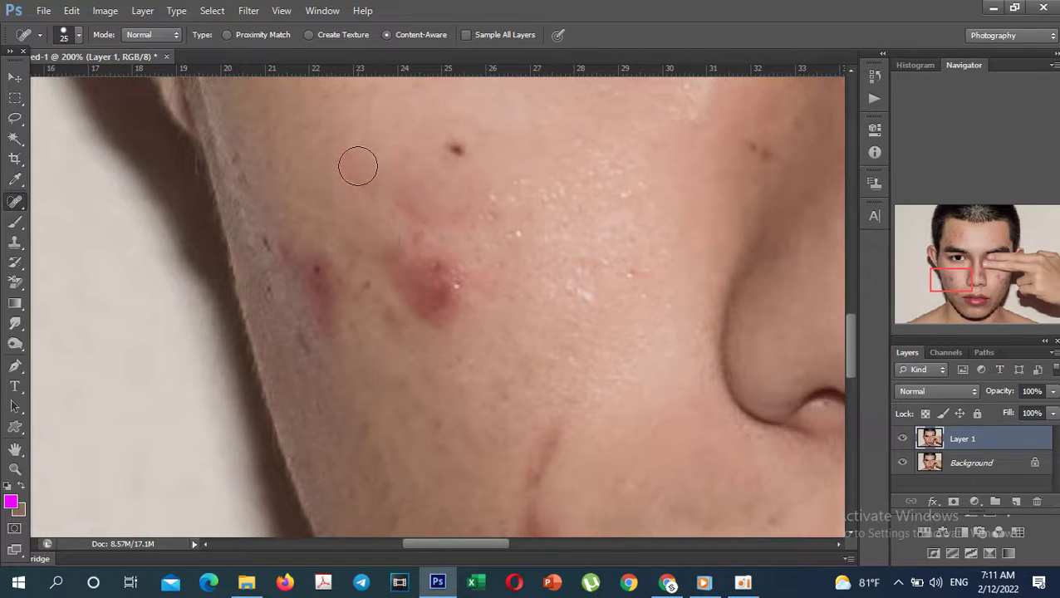
{"action": "left_click_drag", "start_coordinate": [357, 164], "coordinate": [415, 230]}
{"action": "left_click_drag", "start_coordinate": [481, 422], "coordinate": [414, 315]}
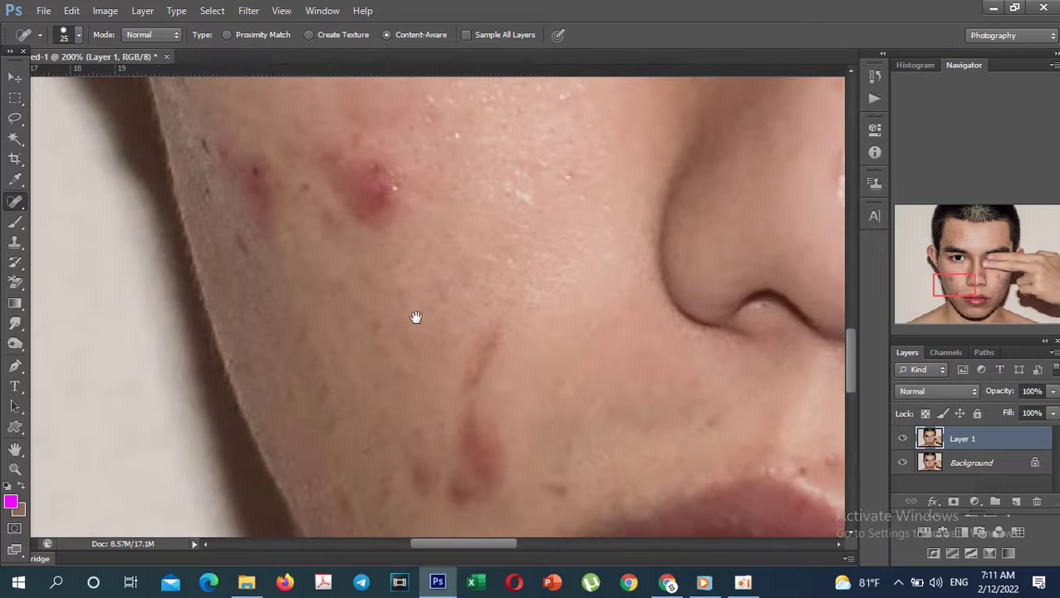
{"action": "left_click_drag", "start_coordinate": [490, 323], "coordinate": [452, 383]}
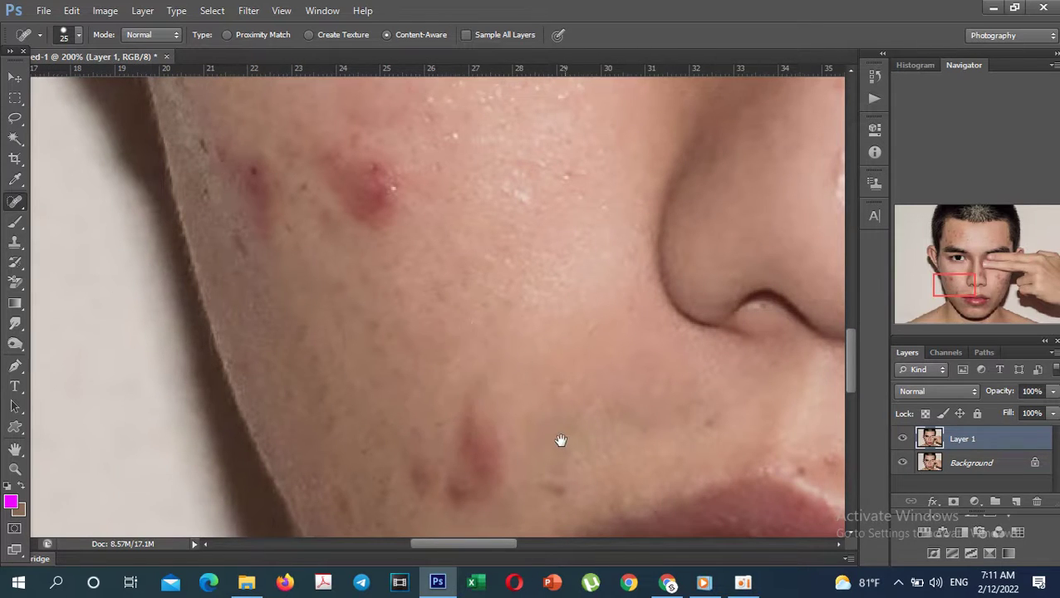
{"action": "left_click_drag", "start_coordinate": [559, 436], "coordinate": [548, 385]}
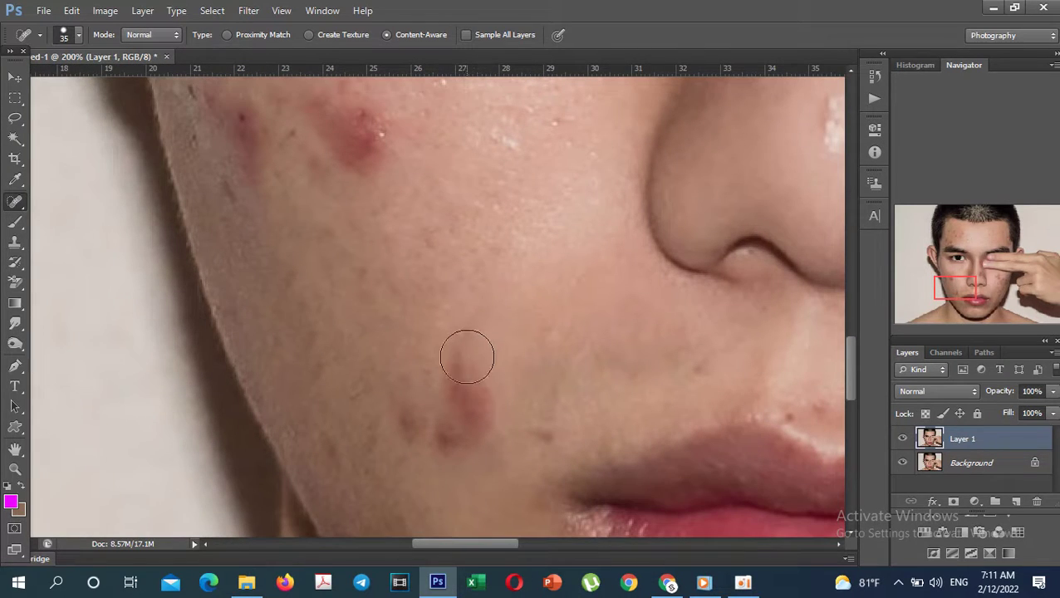
{"action": "mouse_move", "coordinate": [466, 340]}
{"action": "left_mouse_down"}
{"action": "mouse_move", "coordinate": [453, 438]}
{"action": "mouse_move", "coordinate": [403, 397]}
{"action": "mouse_move", "coordinate": [526, 406]}
{"action": "left_mouse_up"}
Adjust the brush size and heal the remaining blemishes on the upper cheek edge.
{"action": "left_click_drag", "start_coordinate": [408, 245], "coordinate": [419, 300]}
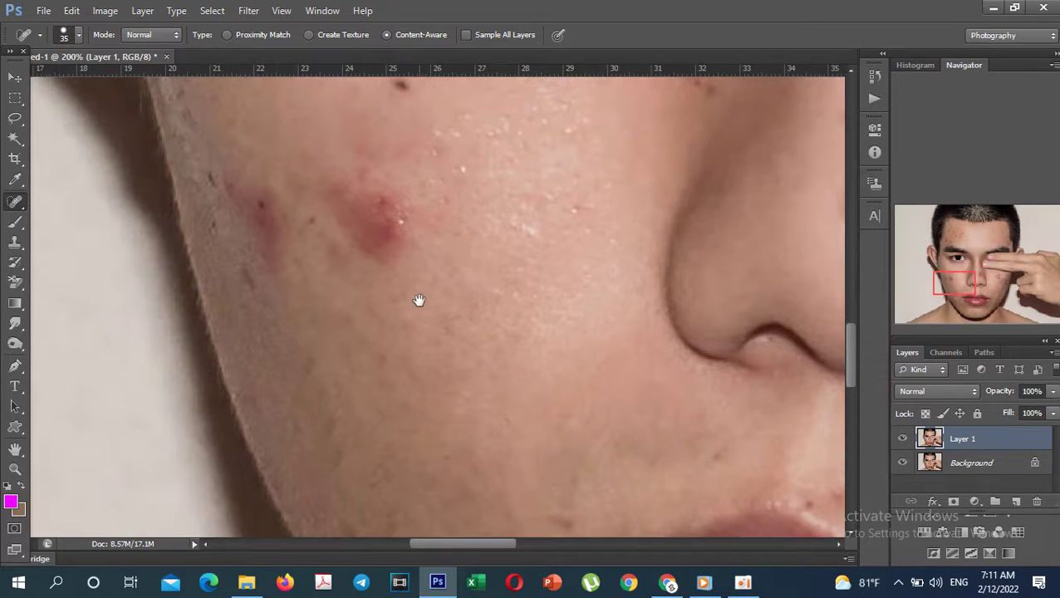
{"action": "mouse_move", "coordinate": [400, 259]}
{"action": "left_mouse_down"}
{"action": "mouse_move", "coordinate": [407, 288]}
{"action": "mouse_move", "coordinate": [374, 237]}
{"action": "mouse_move", "coordinate": [404, 283]}
{"action": "left_mouse_up"}
{"action": "key", "text": "bracketright"}
{"action": "key", "text": "bracketright"}
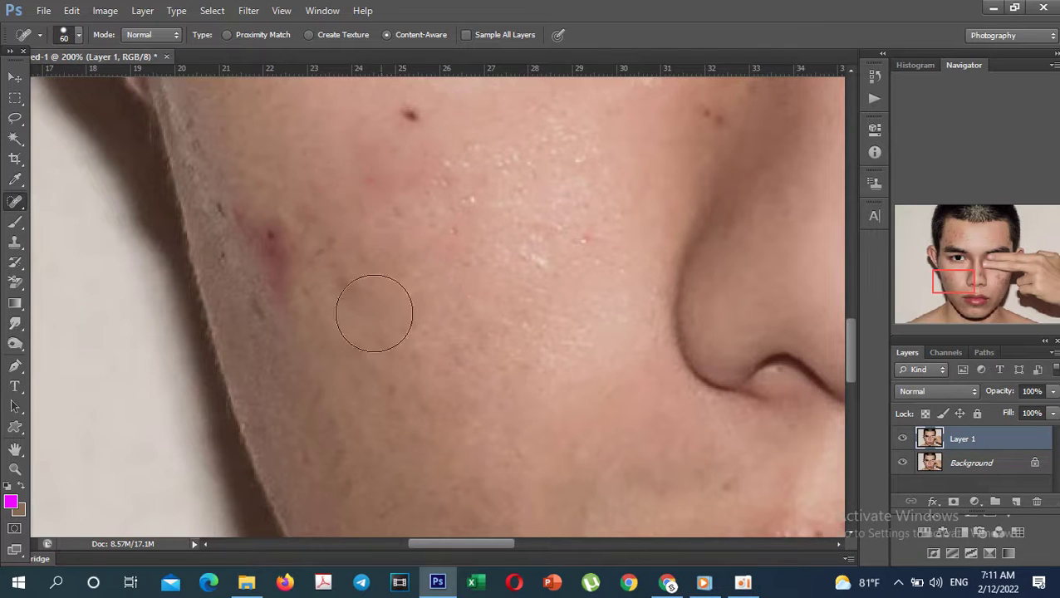
{"action": "key", "text": "bracketleft"}
{"action": "key", "text": "bracketleft"}
{"action": "left_click_drag", "start_coordinate": [289, 288], "coordinate": [249, 212]}
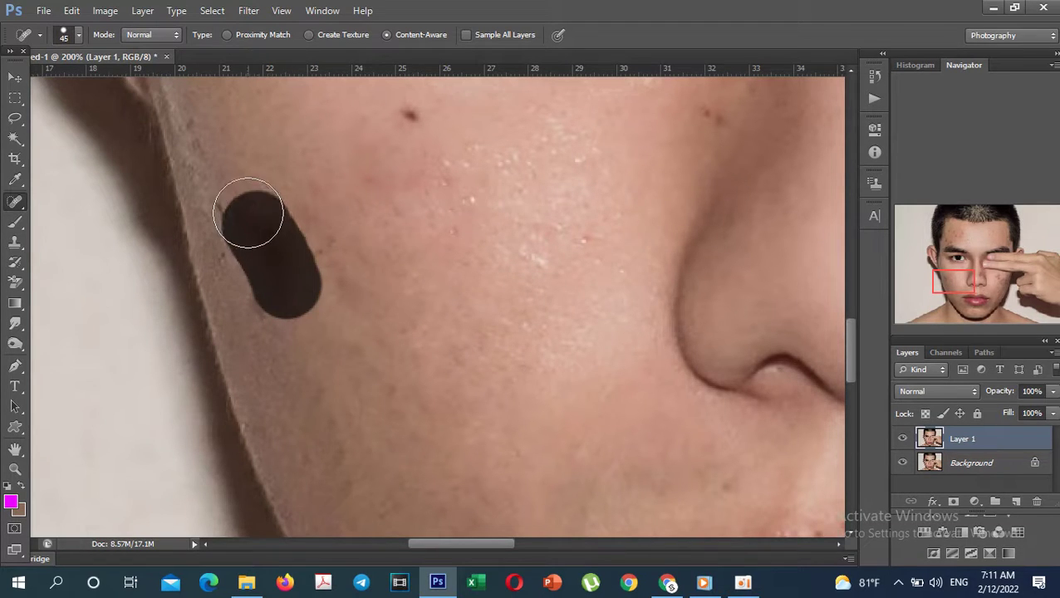
{"action": "left_click", "coordinate": [395, 187]}
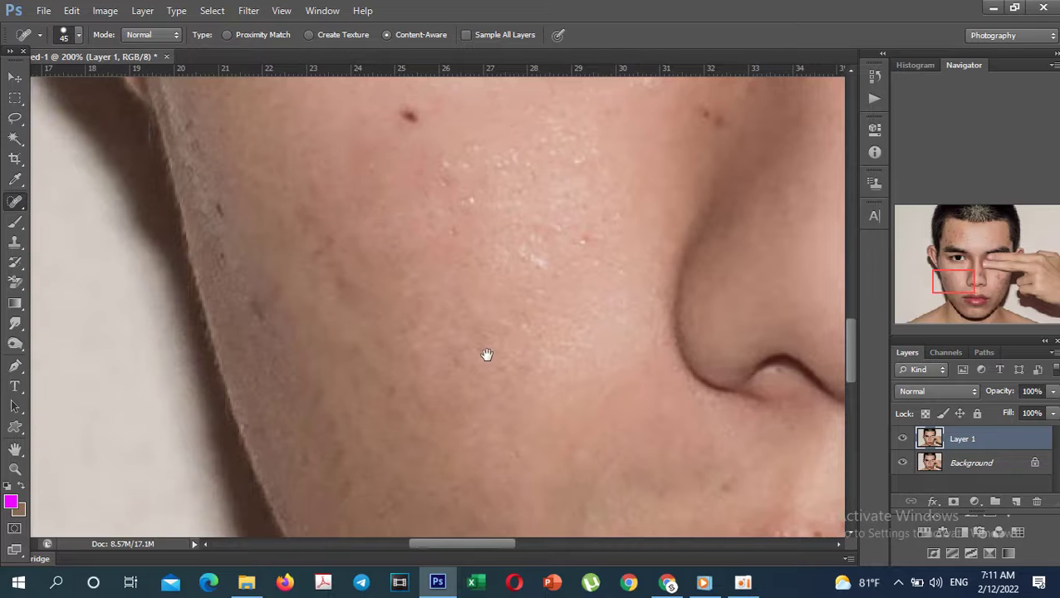
{"action": "key", "text": "ctrl+minus"}
{"action": "mouse_move", "coordinate": [582, 310]}
{"action": "left_mouse_down"}
{"action": "mouse_move", "coordinate": [598, 357]}
{"action": "mouse_move", "coordinate": [568, 351]}
{"action": "left_mouse_up"}
Zoom onto the nose and heal spots down the tip, bridge and sides with a smaller brush.
{"action": "left_click", "coordinate": [568, 349], "text": "ctrl"}
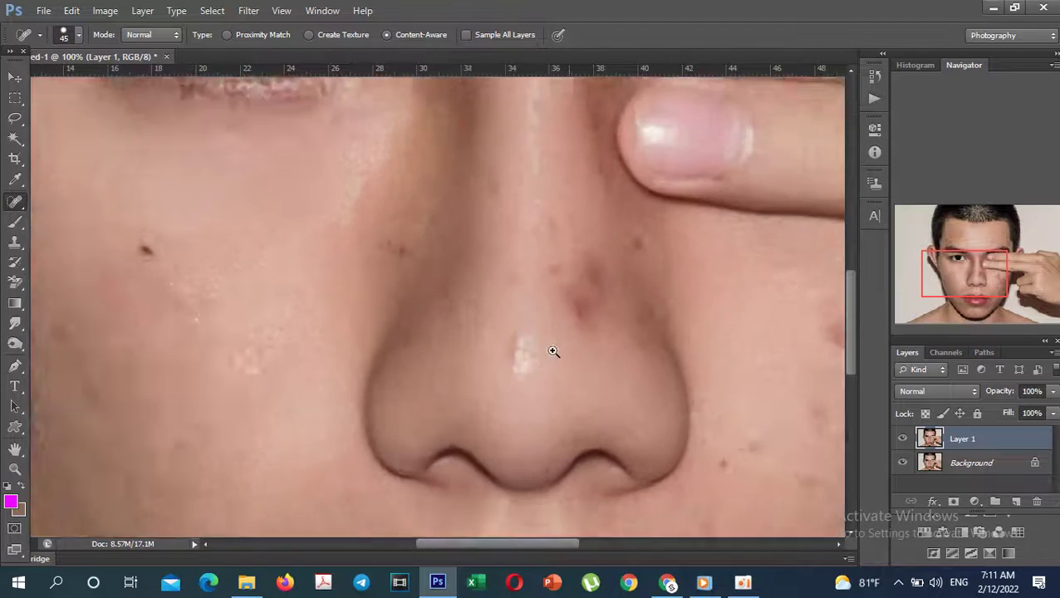
{"action": "left_click_drag", "start_coordinate": [506, 318], "coordinate": [503, 376]}
{"action": "mouse_move", "coordinate": [595, 325]}
{"action": "left_mouse_down"}
{"action": "mouse_move", "coordinate": [589, 224]}
{"action": "mouse_move", "coordinate": [580, 265]}
{"action": "mouse_move", "coordinate": [531, 178]}
{"action": "left_mouse_up"}
{"action": "key", "text": "bracketleft"}
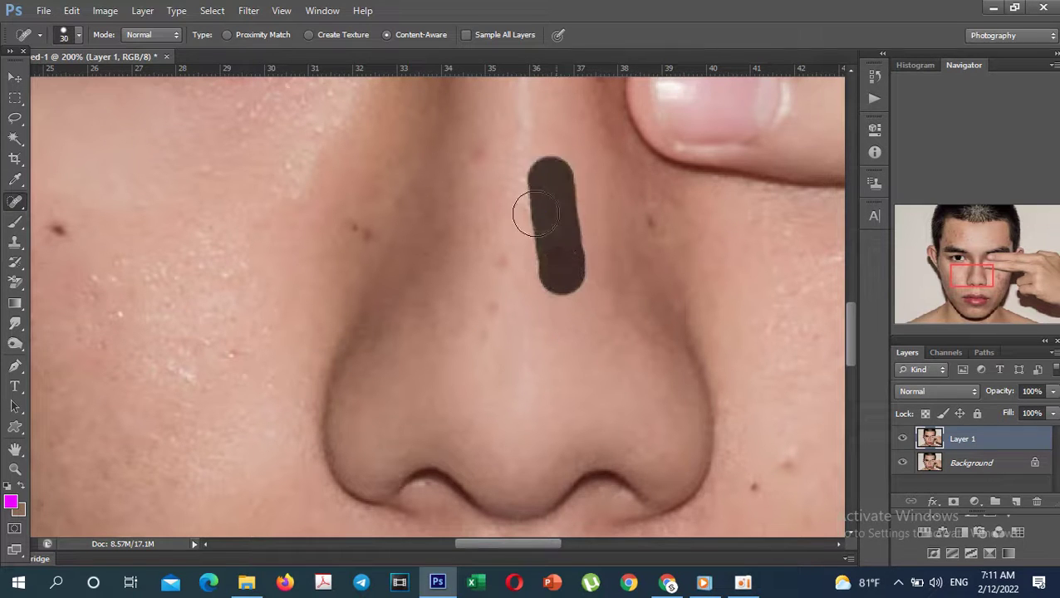
{"action": "key", "text": "bracketleft"}
{"action": "left_click_drag", "start_coordinate": [505, 253], "coordinate": [486, 340]}
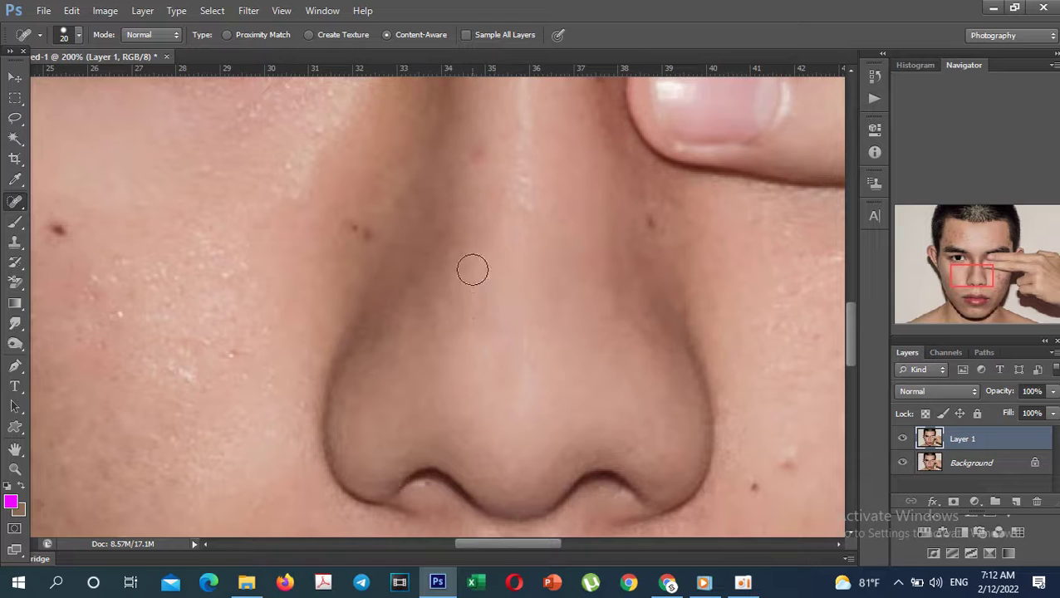
{"action": "left_click_drag", "start_coordinate": [477, 146], "coordinate": [476, 146]}
{"action": "left_click_drag", "start_coordinate": [398, 220], "coordinate": [372, 230]}
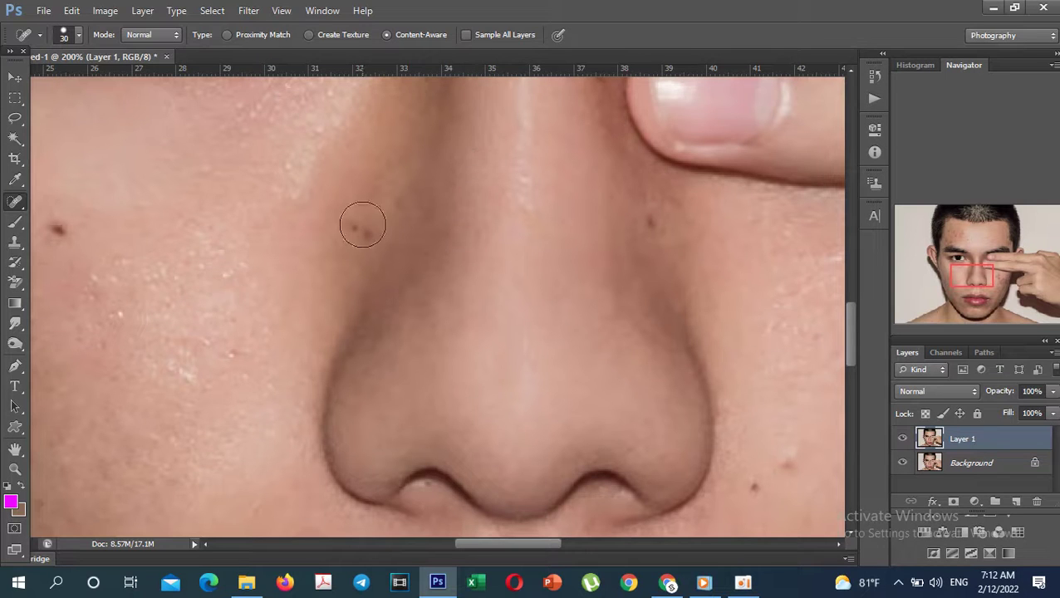
{"action": "left_click", "coordinate": [362, 224]}
{"action": "left_click_drag", "start_coordinate": [681, 366], "coordinate": [645, 313]}
Zoom back out, bring the chin into view and heal its spots down to the jawline.
{"action": "key", "text": "ctrl+minus"}
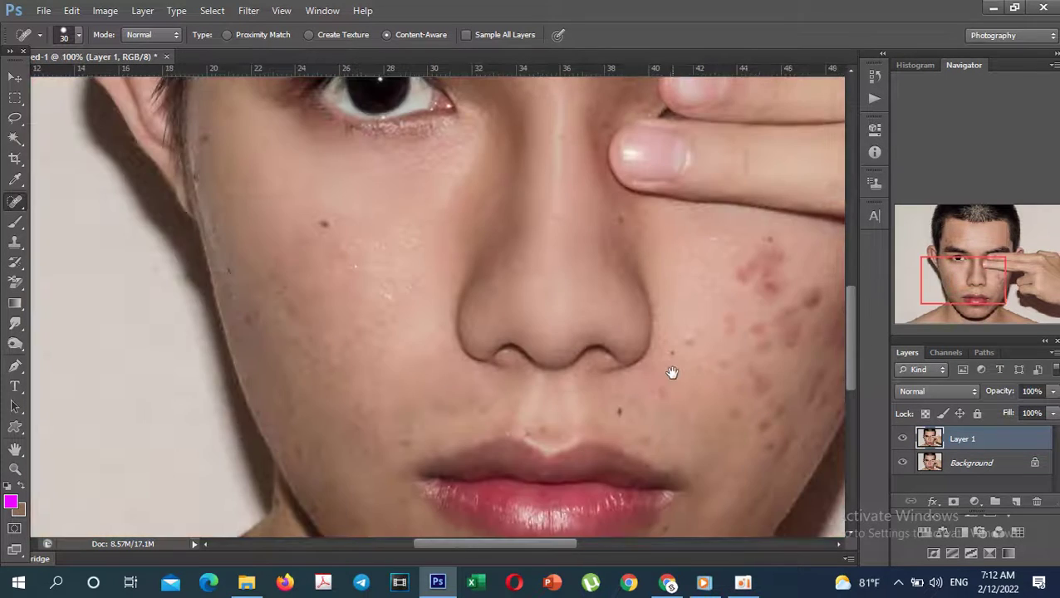
{"action": "left_click_drag", "start_coordinate": [672, 373], "coordinate": [693, 364]}
{"action": "left_click_drag", "start_coordinate": [478, 418], "coordinate": [458, 294]}
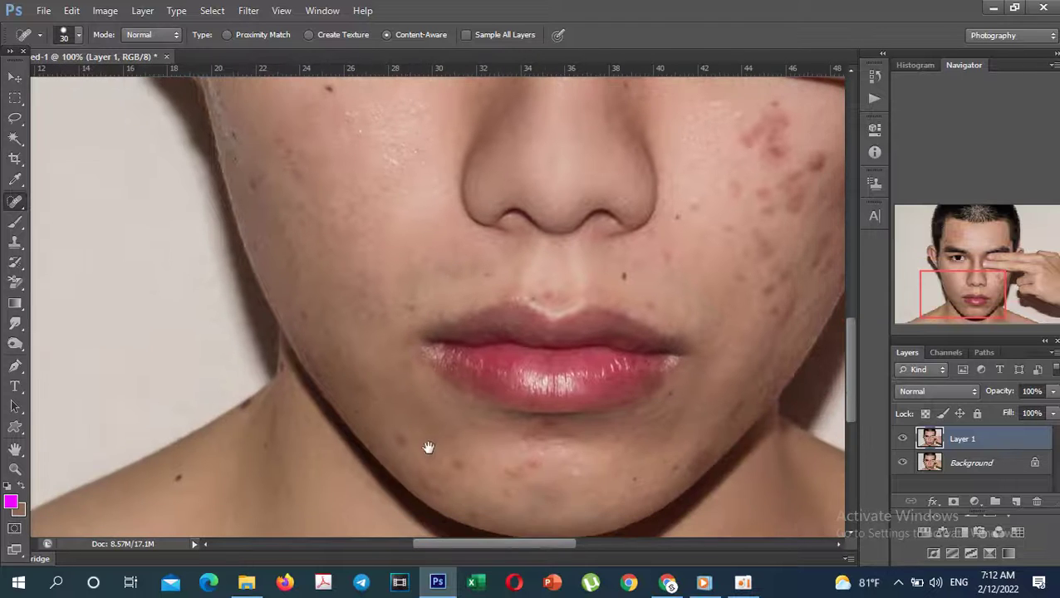
{"action": "scroll", "coordinate": [428, 448], "scroll_direction": "up", "scroll_amount": 1}
{"action": "scroll", "coordinate": [449, 466], "scroll_direction": "up", "scroll_amount": 1}
{"action": "scroll", "coordinate": [459, 468], "scroll_direction": "up", "scroll_amount": 1}
{"action": "scroll", "coordinate": [501, 421], "scroll_direction": "up", "scroll_amount": 1}
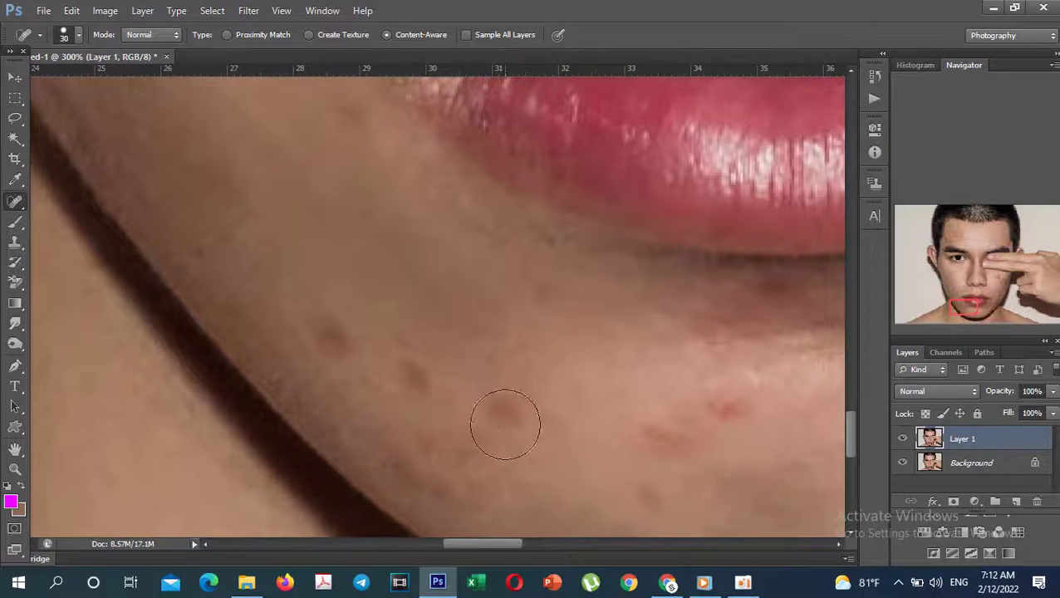
{"action": "left_click", "coordinate": [505, 425]}
{"action": "left_click", "coordinate": [422, 382]}
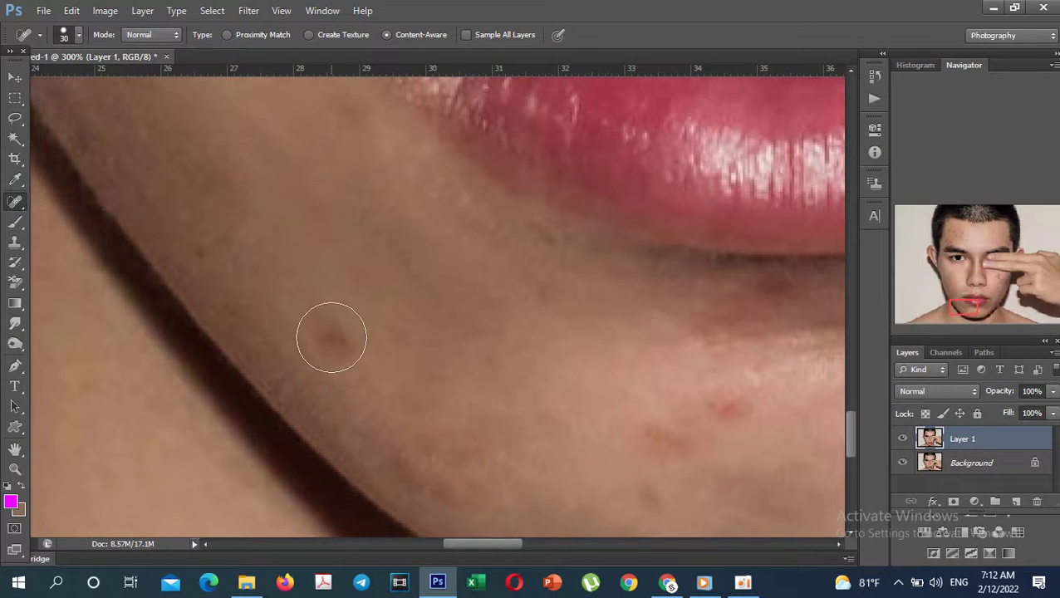
{"action": "left_click", "coordinate": [331, 338]}
{"action": "left_click_drag", "start_coordinate": [424, 445], "coordinate": [474, 485]}
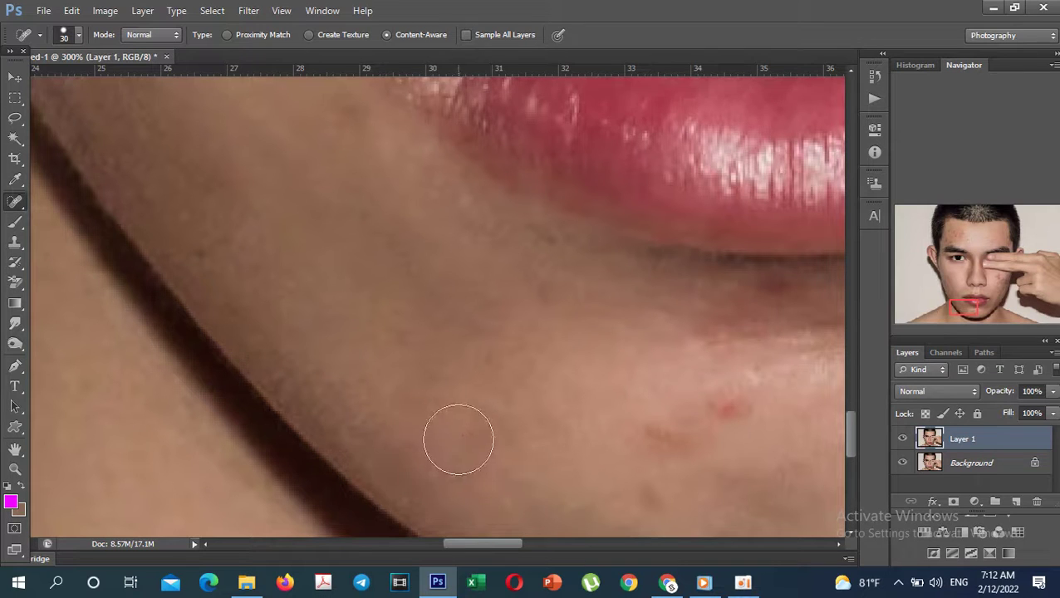
Heal the blemishes beside the mouth corner and below the lower lip.
{"action": "left_click", "coordinate": [722, 410]}
{"action": "left_click", "coordinate": [668, 425]}
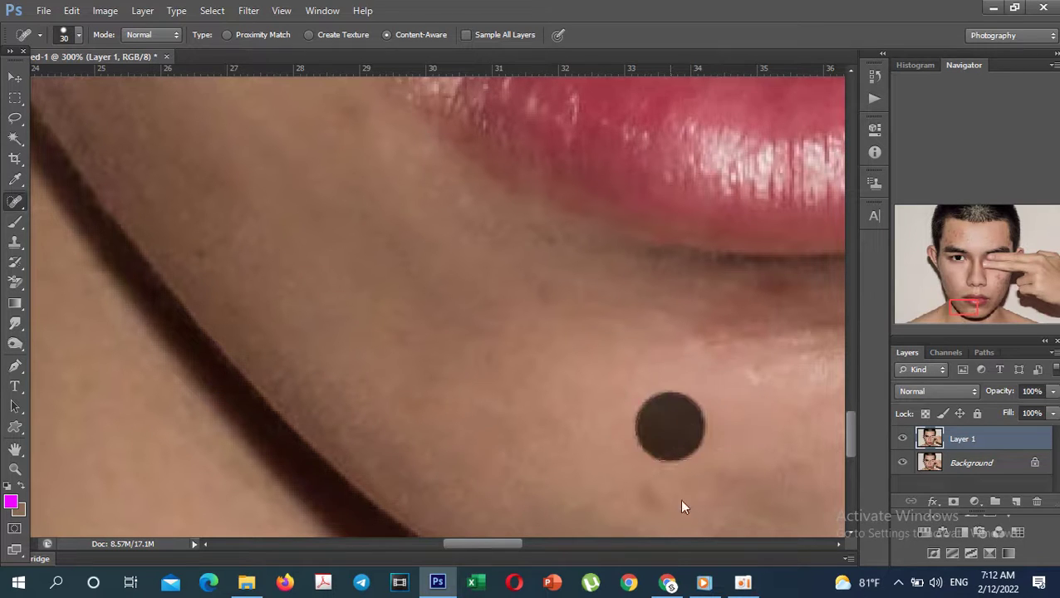
{"action": "left_click_drag", "start_coordinate": [665, 488], "coordinate": [631, 449]}
{"action": "left_click_drag", "start_coordinate": [488, 352], "coordinate": [612, 434]}
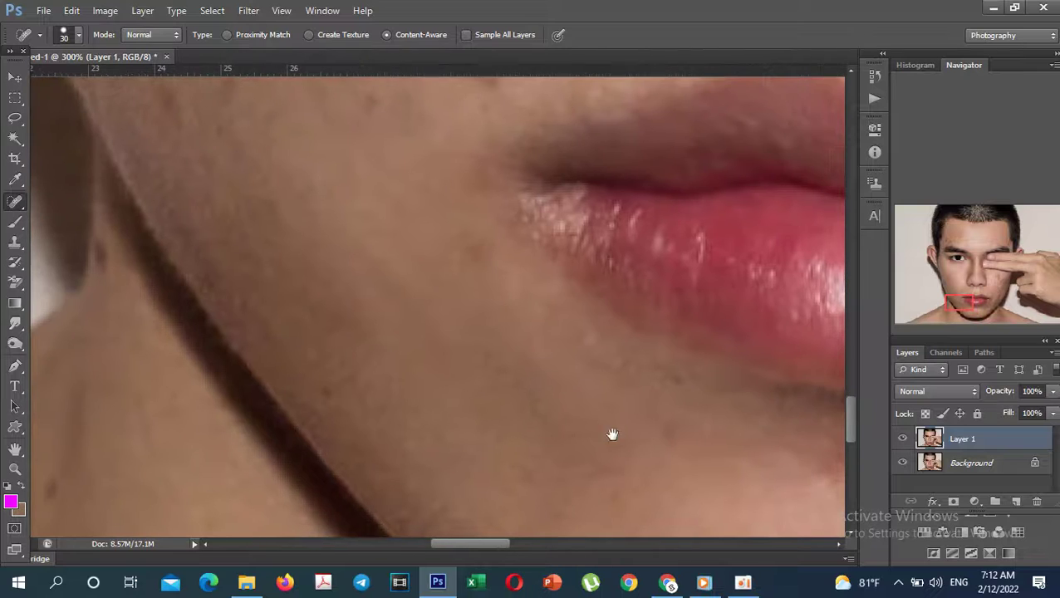
{"action": "left_click", "coordinate": [474, 249]}
{"action": "left_click_drag", "start_coordinate": [473, 249], "coordinate": [586, 407]}
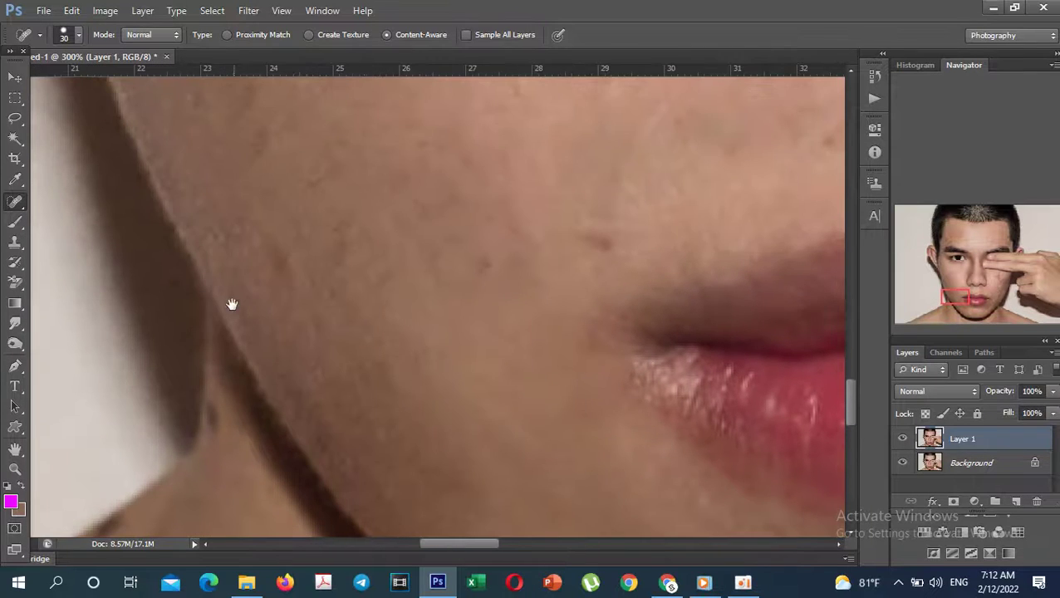
Remove the dark spots above the mouth corner and on the upper lip.
{"action": "left_click", "coordinate": [270, 267]}
{"action": "left_click", "coordinate": [598, 229]}
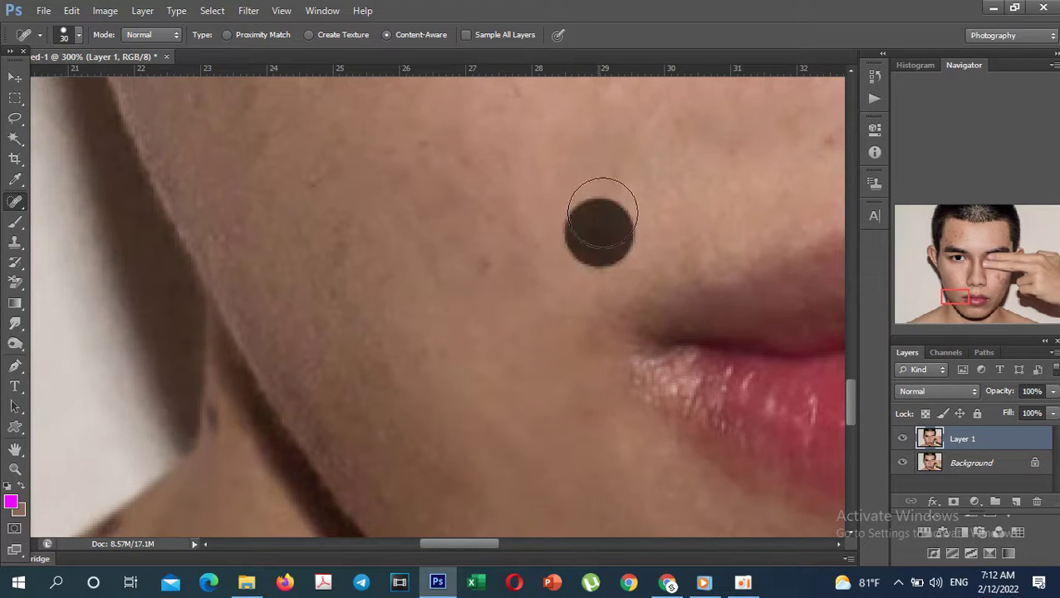
{"action": "left_click", "coordinate": [603, 201]}
{"action": "left_click_drag", "start_coordinate": [543, 308], "coordinate": [677, 332]}
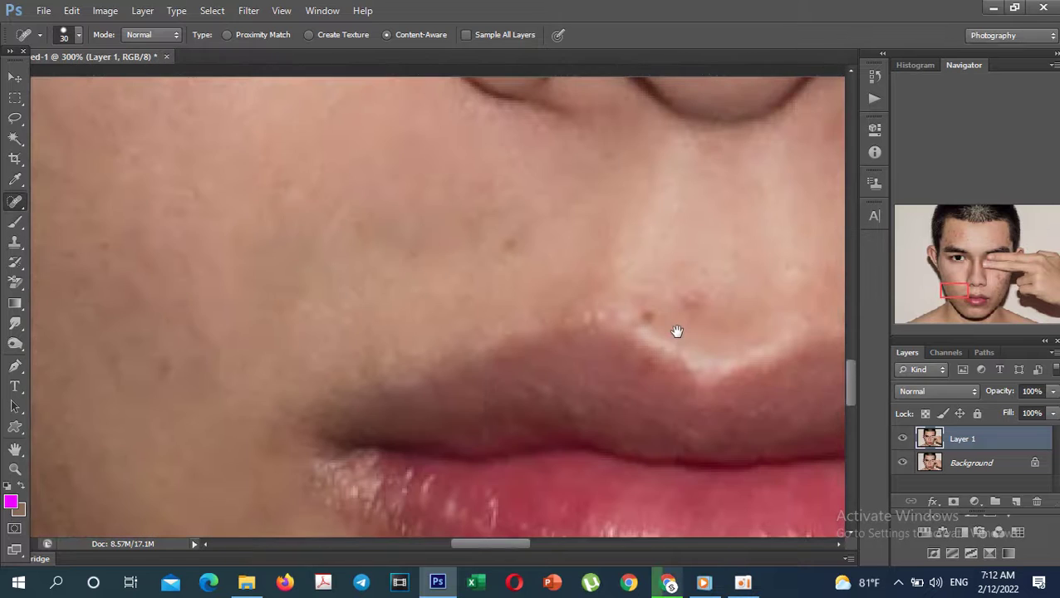
{"action": "key", "text": "ctrl+minus"}
{"action": "left_click", "coordinate": [478, 260]}
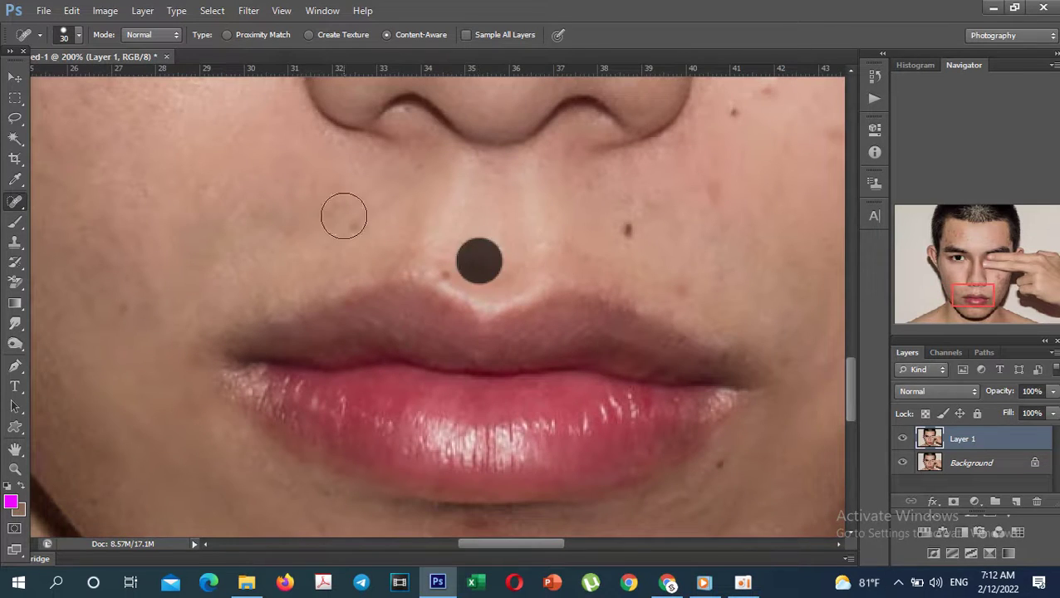
{"action": "left_click", "coordinate": [357, 232]}
Remove the red spots on the cheek next to the nose.
{"action": "left_click_drag", "start_coordinate": [542, 315], "coordinate": [495, 352]}
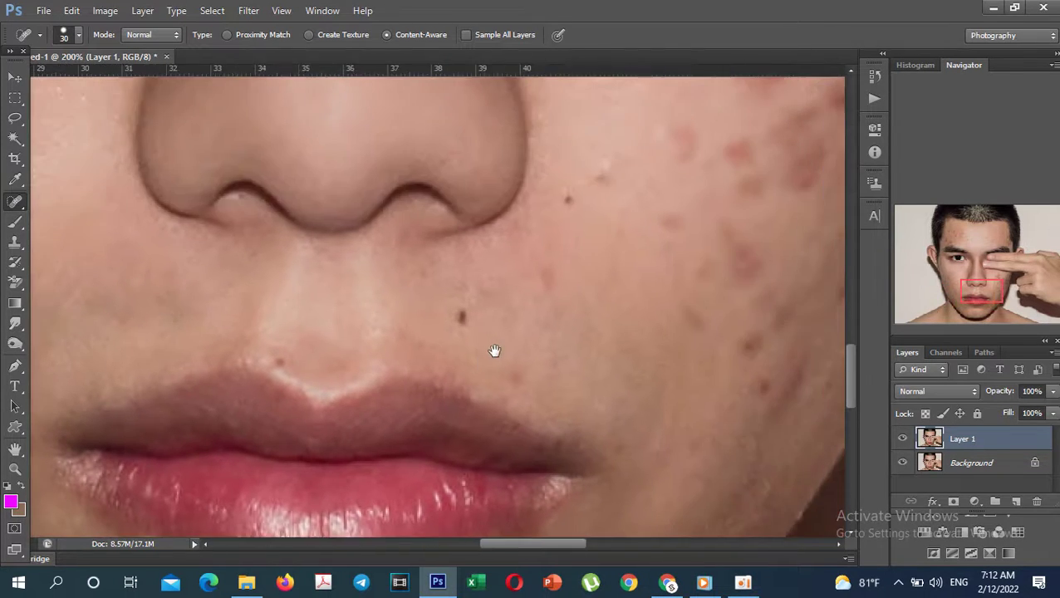
{"action": "left_click", "coordinate": [537, 301]}
{"action": "left_click", "coordinate": [500, 390]}
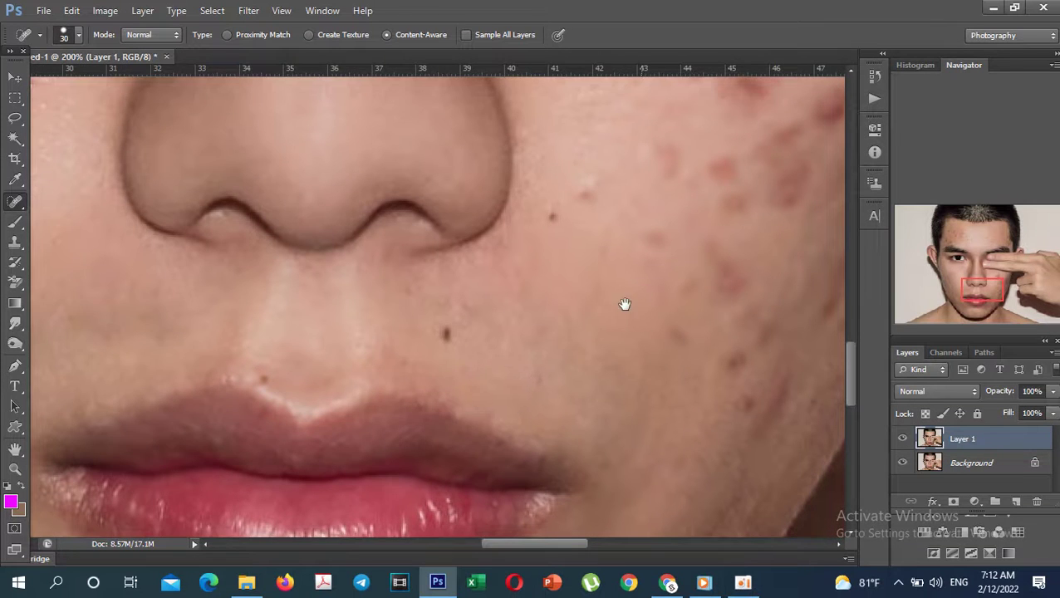
{"action": "left_click_drag", "start_coordinate": [625, 303], "coordinate": [588, 407]}
Heal the small red blemishes on the cheek beside the nose.
{"action": "left_click", "coordinate": [536, 330]}
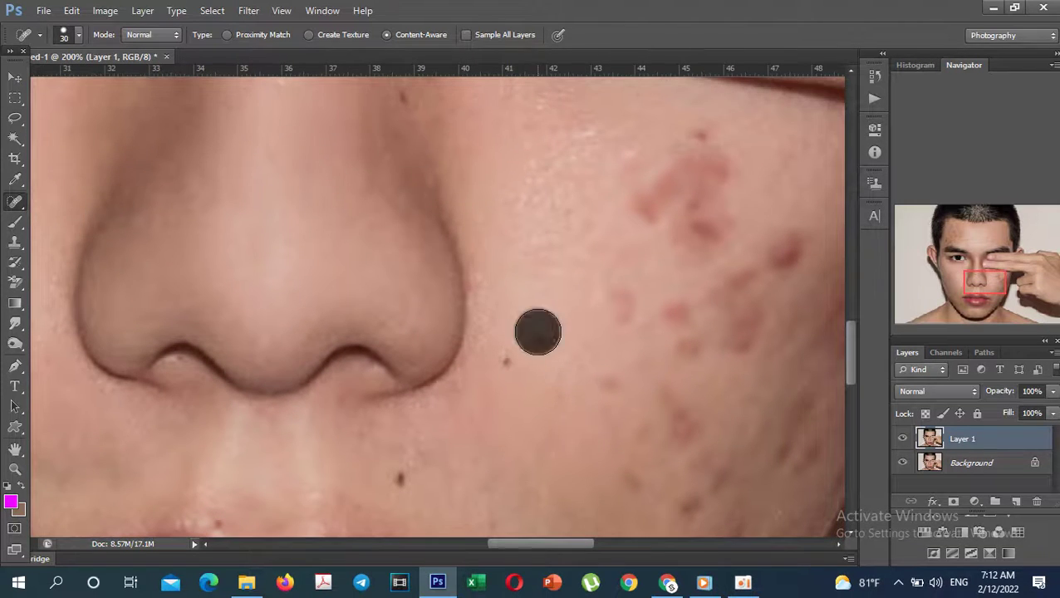
{"action": "left_click", "coordinate": [619, 305]}
{"action": "left_click", "coordinate": [607, 378]}
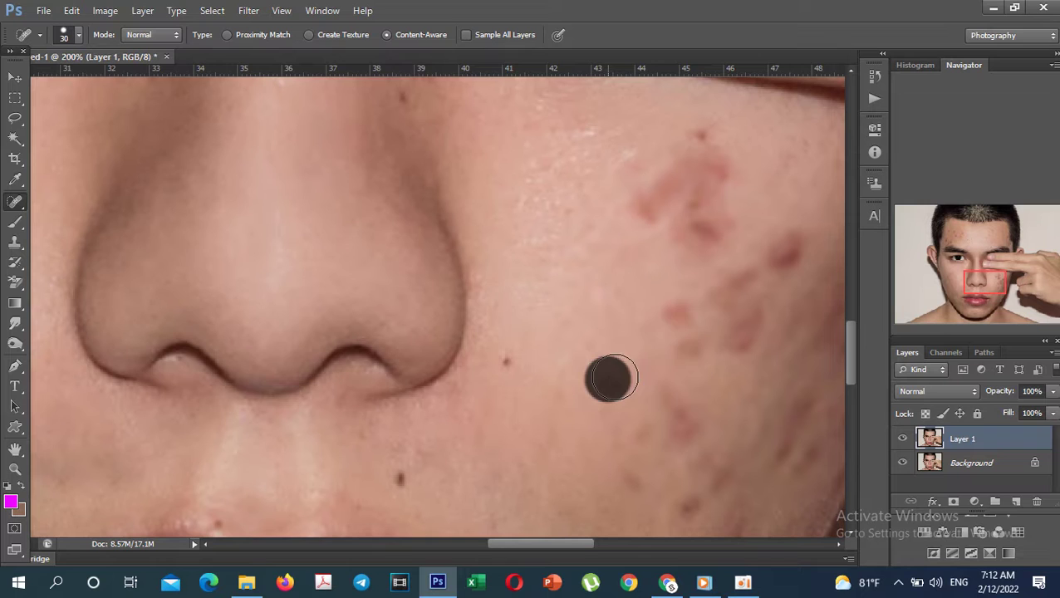
{"action": "left_click", "coordinate": [667, 307]}
{"action": "left_click", "coordinate": [695, 342]}
{"action": "left_click_drag", "start_coordinate": [684, 310], "coordinate": [520, 374]}
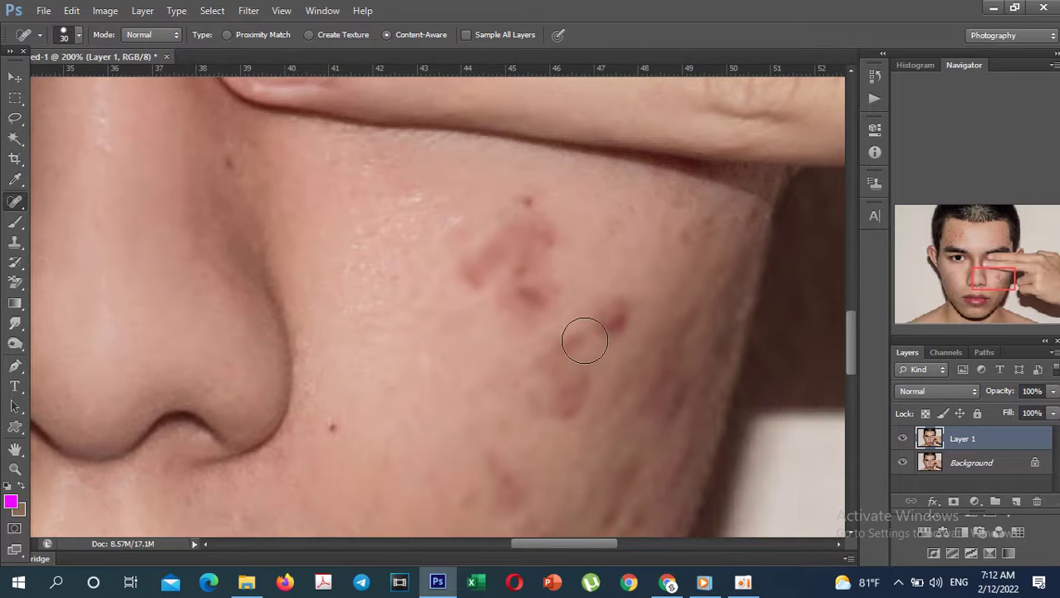
Clear the acne cluster under the fingers, including the lower and upper cheek marks.
{"action": "left_click", "coordinate": [609, 323]}
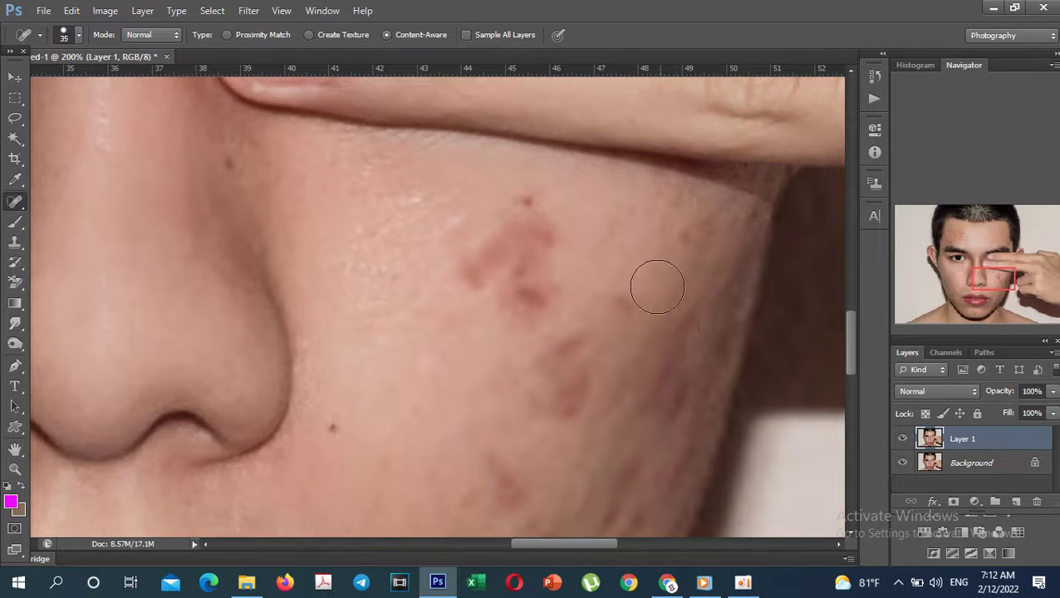
{"action": "left_click", "coordinate": [624, 305]}
{"action": "left_click", "coordinate": [545, 213]}
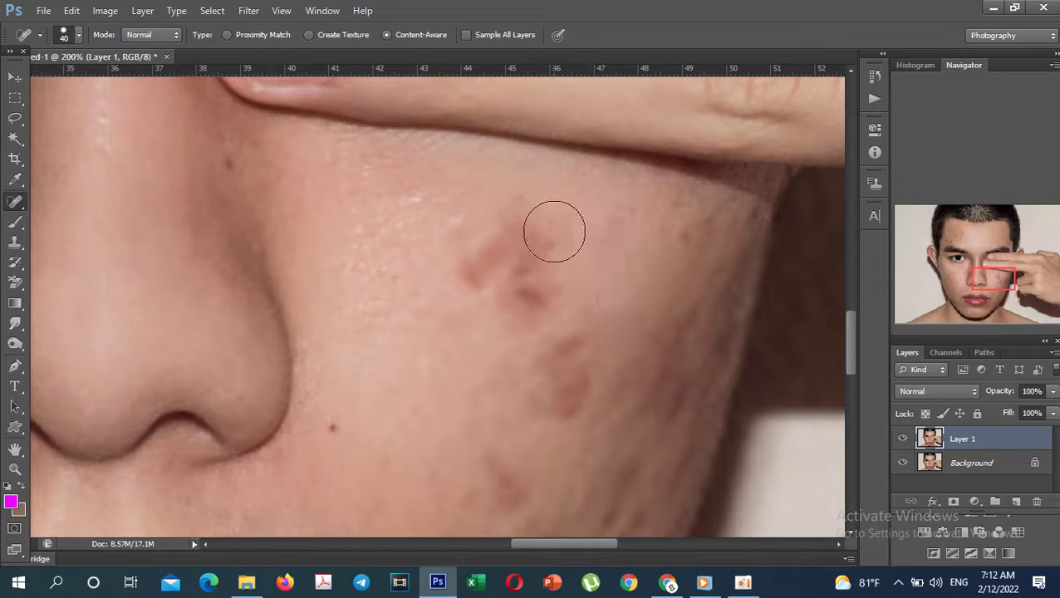
{"action": "left_click", "coordinate": [532, 294]}
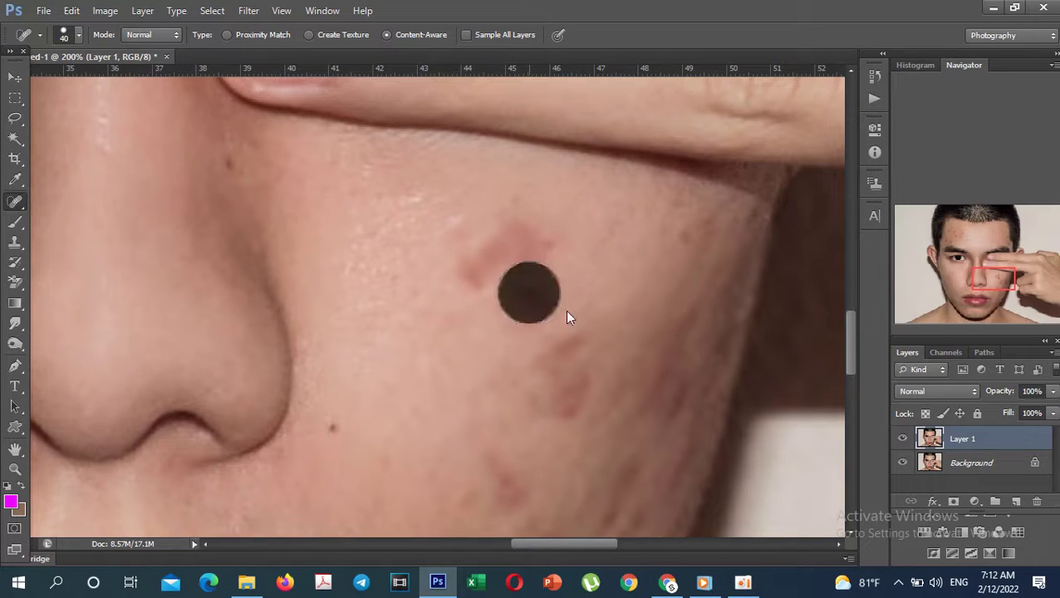
{"action": "left_click_drag", "start_coordinate": [569, 403], "coordinate": [558, 351]}
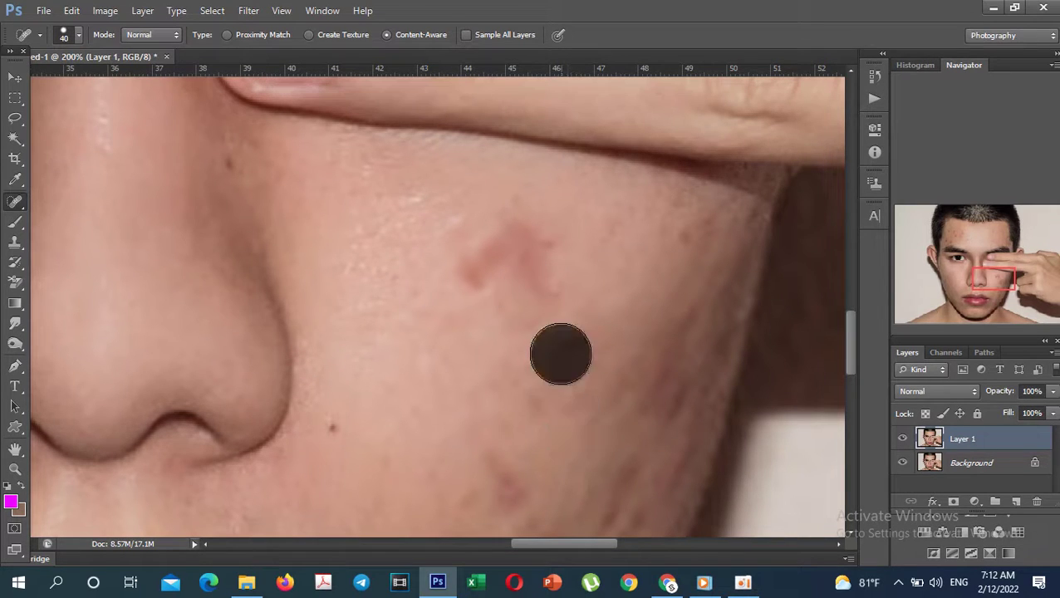
{"action": "left_click_drag", "start_coordinate": [497, 467], "coordinate": [508, 478]}
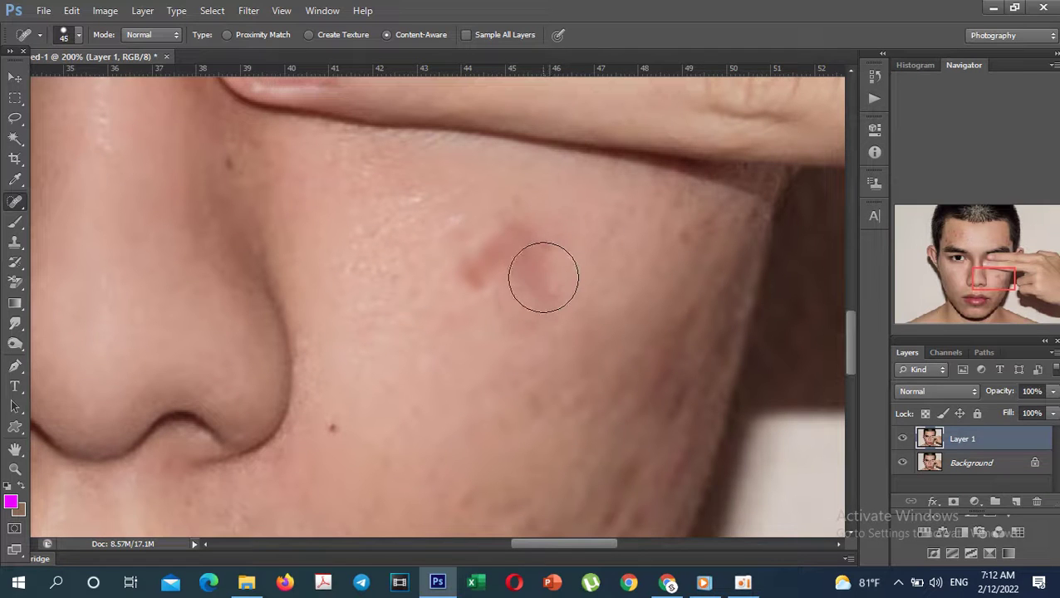
{"action": "mouse_move", "coordinate": [542, 274]}
{"action": "left_mouse_down"}
{"action": "mouse_move", "coordinate": [442, 281]}
{"action": "mouse_move", "coordinate": [440, 232]}
{"action": "left_mouse_up"}
{"action": "left_click", "coordinate": [416, 195]}
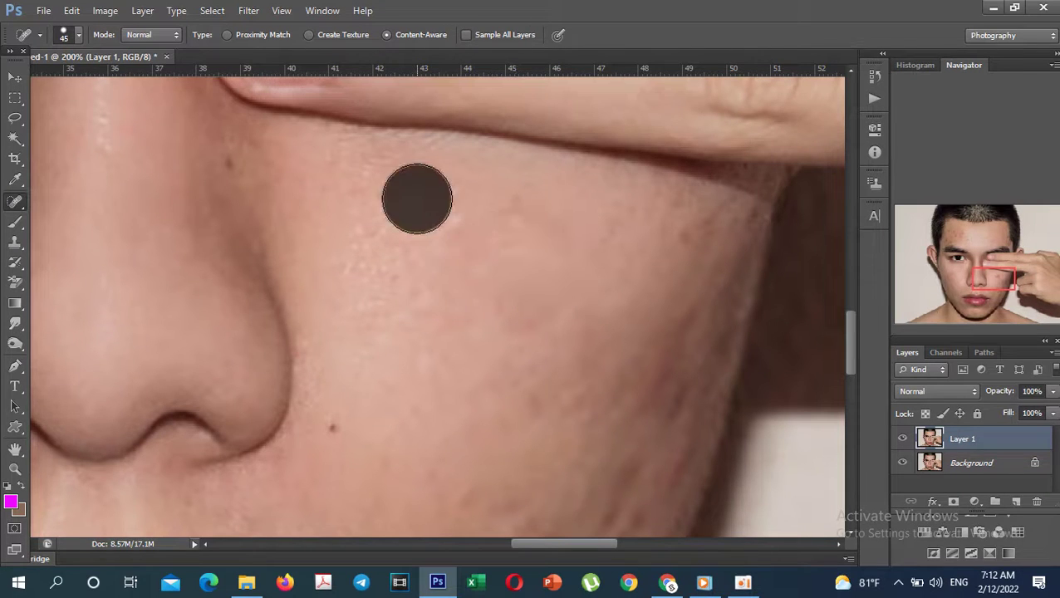
Reframe on the cheek beside the nose and stroke away blemishes along the outer cheek edge.
{"action": "left_click", "coordinate": [593, 417], "text": "ctrl+alt"}
{"action": "left_click_drag", "start_coordinate": [593, 417], "coordinate": [592, 325]}
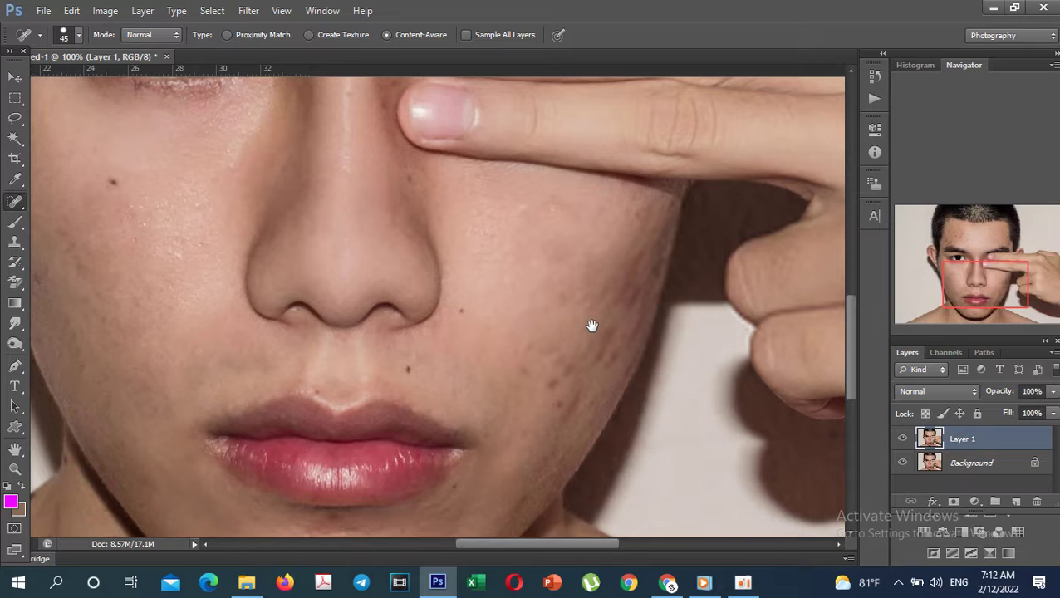
{"action": "left_click", "coordinate": [543, 394], "text": "ctrl"}
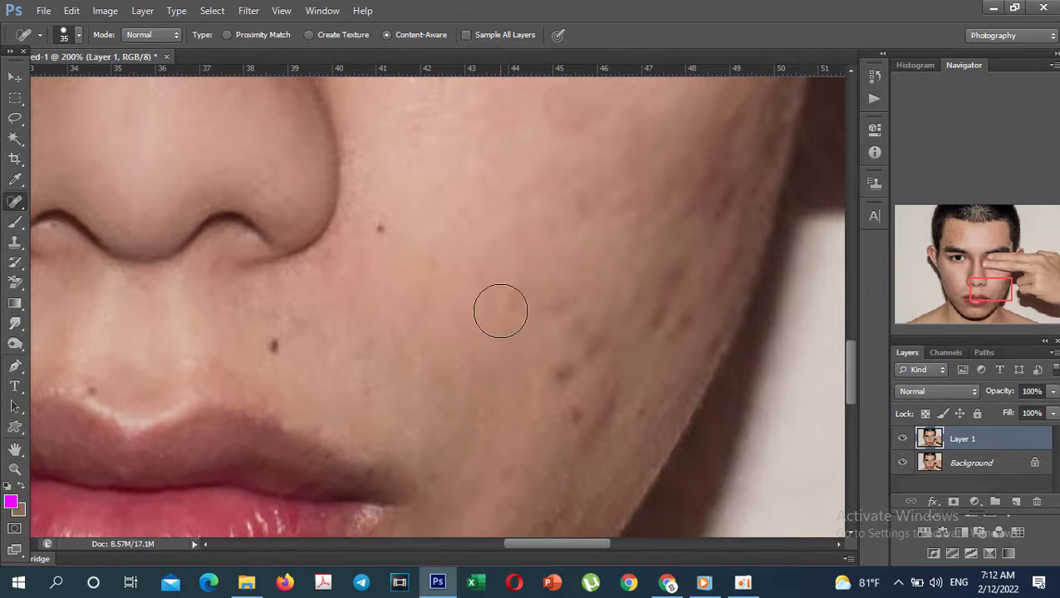
{"action": "left_click_drag", "start_coordinate": [574, 319], "coordinate": [574, 410]}
{"action": "left_click_drag", "start_coordinate": [575, 454], "coordinate": [681, 285]}
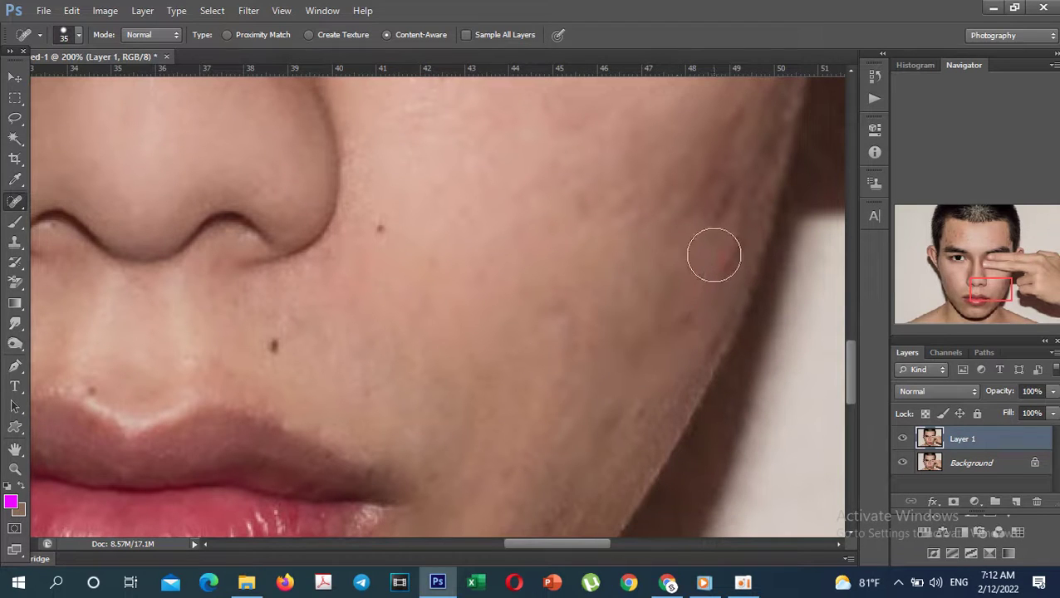
{"action": "left_click_drag", "start_coordinate": [713, 243], "coordinate": [669, 328]}
Heal the remaining small spots near the cheek edge and on the lower outer cheek.
{"action": "left_click", "coordinate": [613, 414]}
{"action": "left_click", "coordinate": [591, 437]}
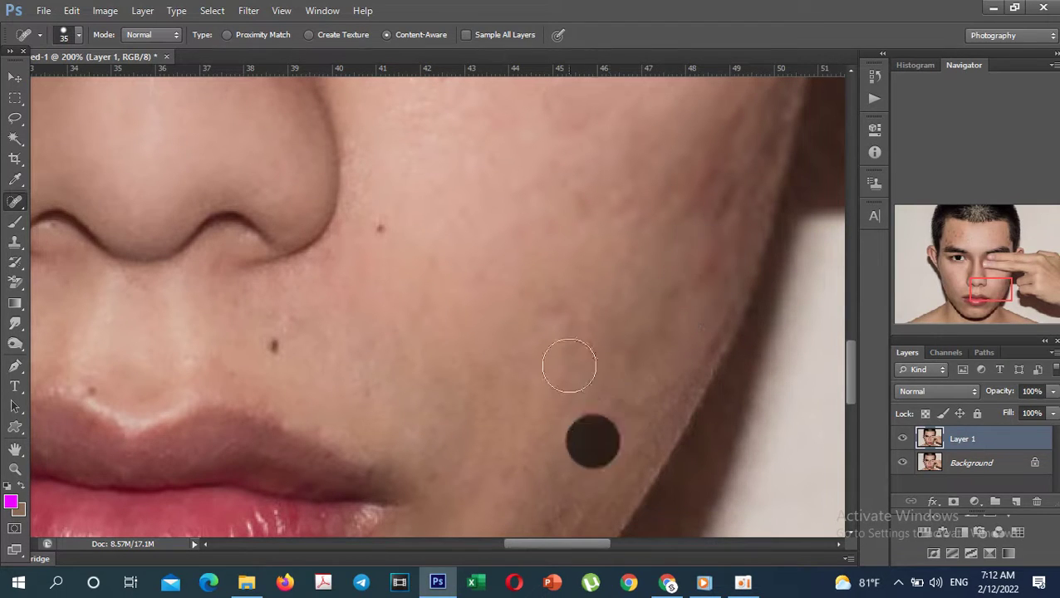
{"action": "left_click", "coordinate": [558, 310]}
{"action": "left_click_drag", "start_coordinate": [635, 296], "coordinate": [587, 365]}
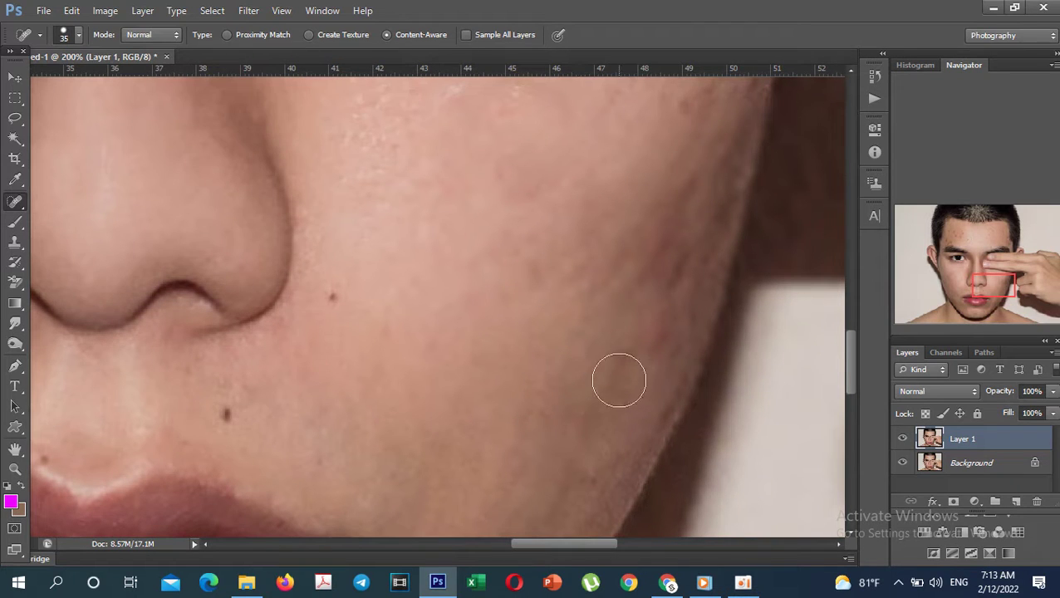
{"action": "left_click", "coordinate": [619, 380]}
{"action": "left_click", "coordinate": [648, 344]}
{"action": "left_click_drag", "start_coordinate": [666, 285], "coordinate": [673, 184]}
{"action": "left_click", "coordinate": [701, 206]}
{"action": "left_click", "coordinate": [660, 324]}
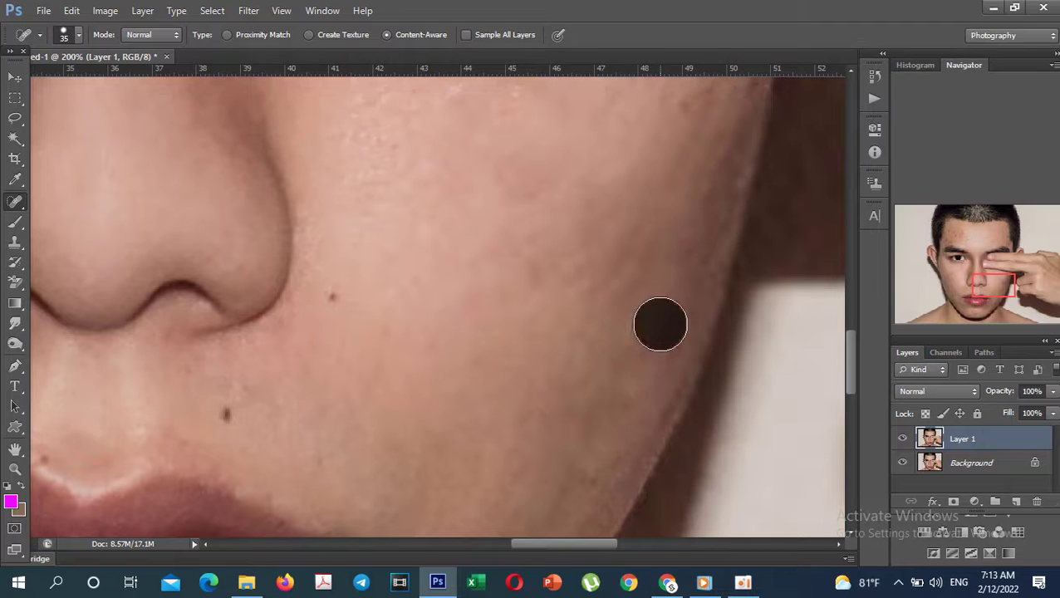
{"action": "left_click", "coordinate": [621, 400]}
Heal the pale spots on the upper cheek below the fingers.
{"action": "left_click_drag", "start_coordinate": [632, 277], "coordinate": [568, 450]}
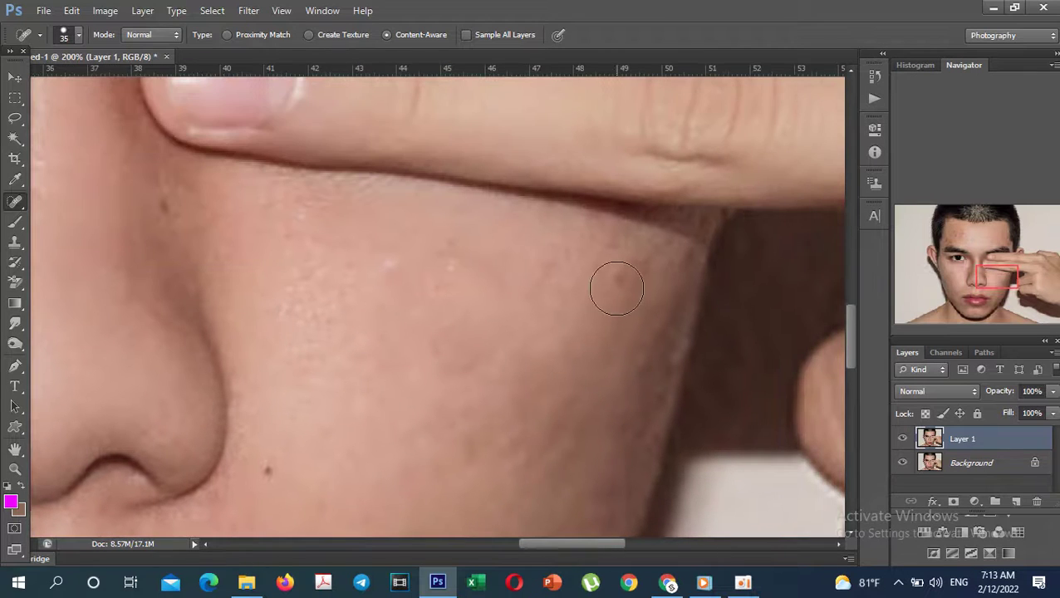
{"action": "left_click_drag", "start_coordinate": [628, 274], "coordinate": [641, 264]}
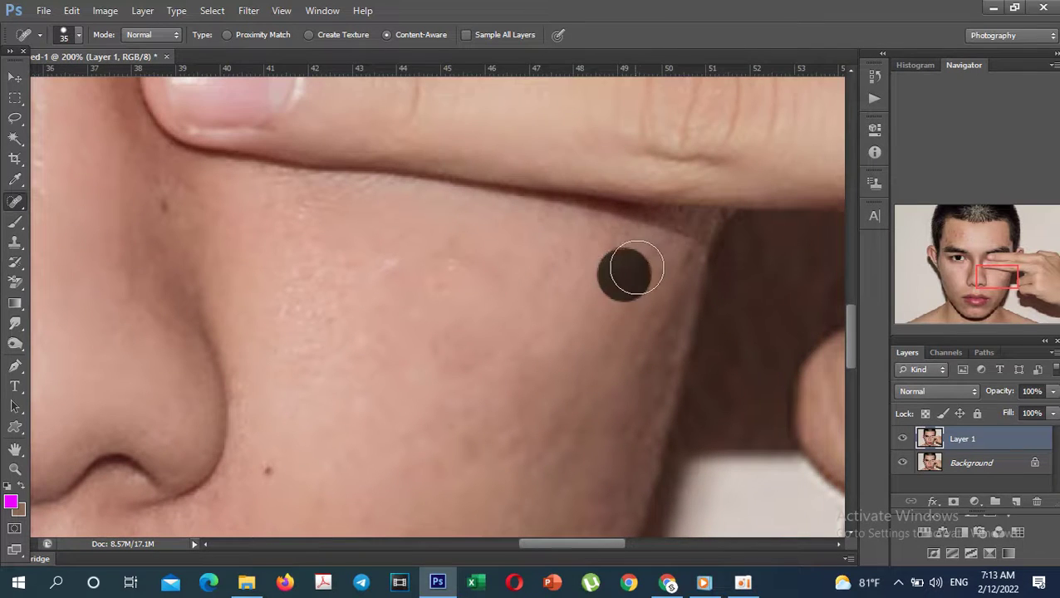
{"action": "left_click", "coordinate": [395, 264]}
{"action": "left_click", "coordinate": [483, 357]}
{"action": "left_click_drag", "start_coordinate": [499, 329], "coordinate": [566, 454]}
{"action": "mouse_move", "coordinate": [577, 139]}
{"action": "left_mouse_down"}
{"action": "mouse_move", "coordinate": [592, 281]}
{"action": "mouse_move", "coordinate": [658, 338]}
{"action": "left_mouse_up"}
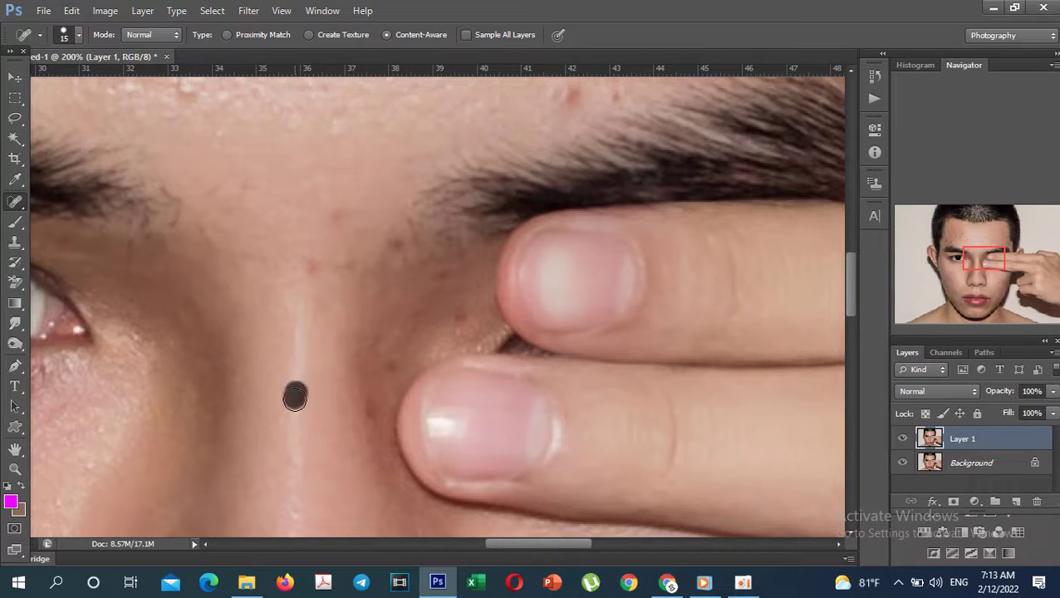
With a slightly larger brush, heal the nose-bridge spot and the dark mole between the eyebrows.
{"action": "key", "text": "bracketright"}
{"action": "left_click", "coordinate": [367, 409]}
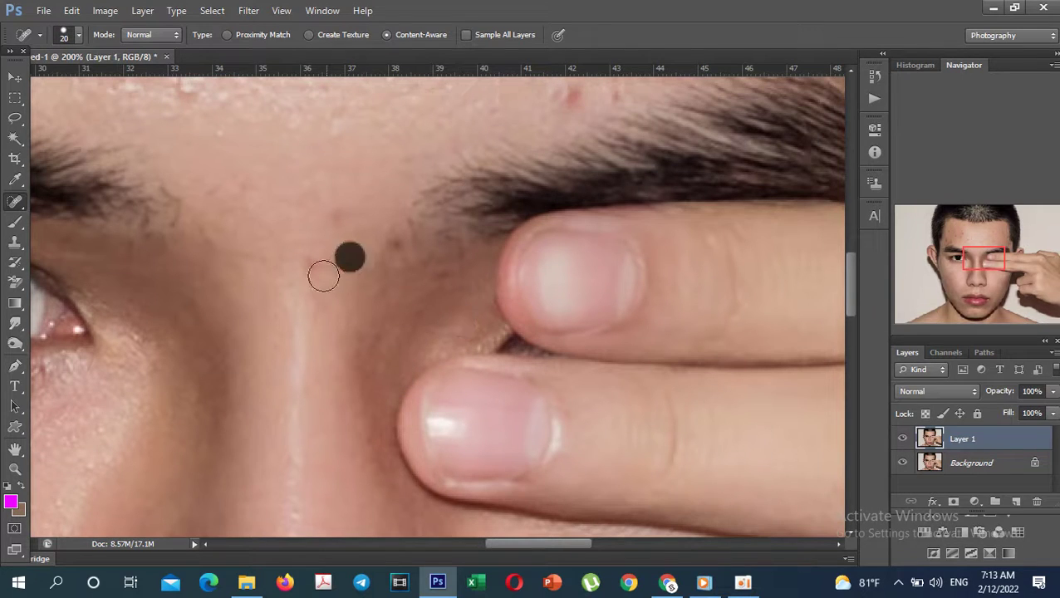
{"action": "left_click", "coordinate": [350, 256]}
{"action": "left_click", "coordinate": [396, 239]}
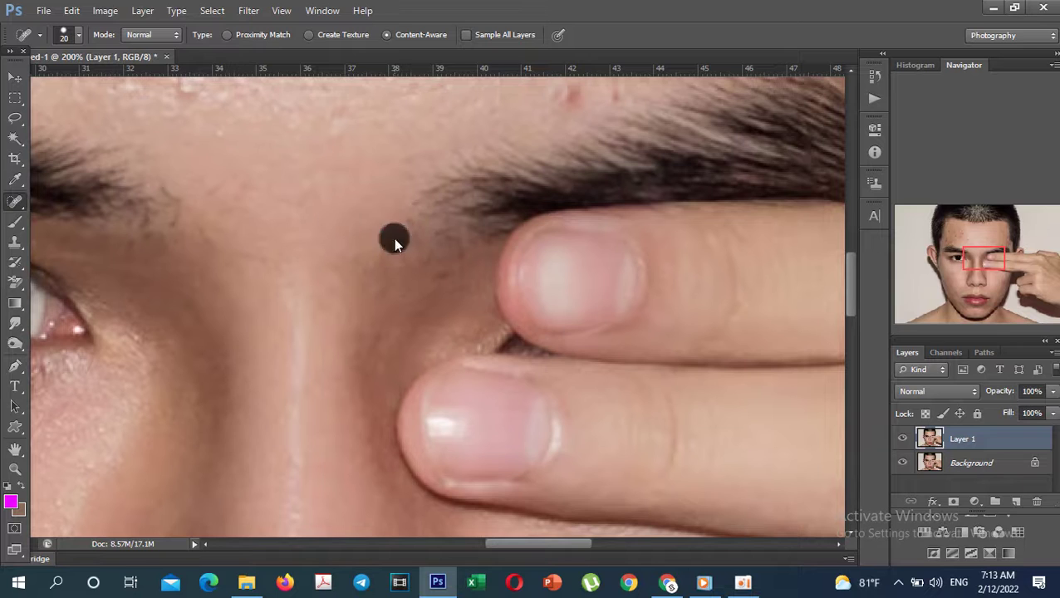
Heal the small red blemishes and bump across the forehead above the eyebrow.
{"action": "left_click_drag", "start_coordinate": [560, 231], "coordinate": [596, 369]}
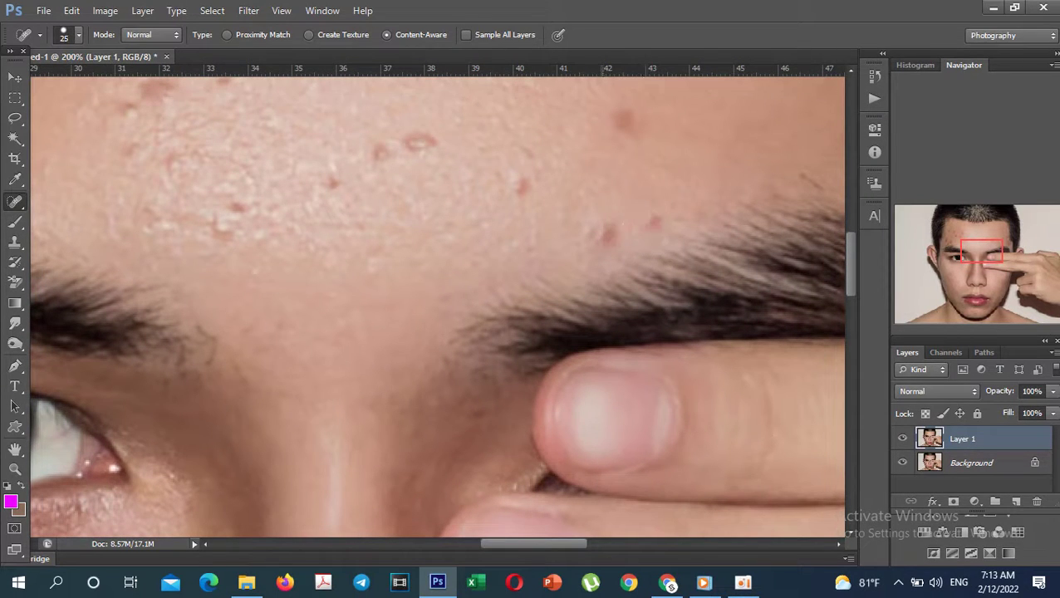
{"action": "left_click", "coordinate": [598, 231]}
{"action": "left_click", "coordinate": [643, 217]}
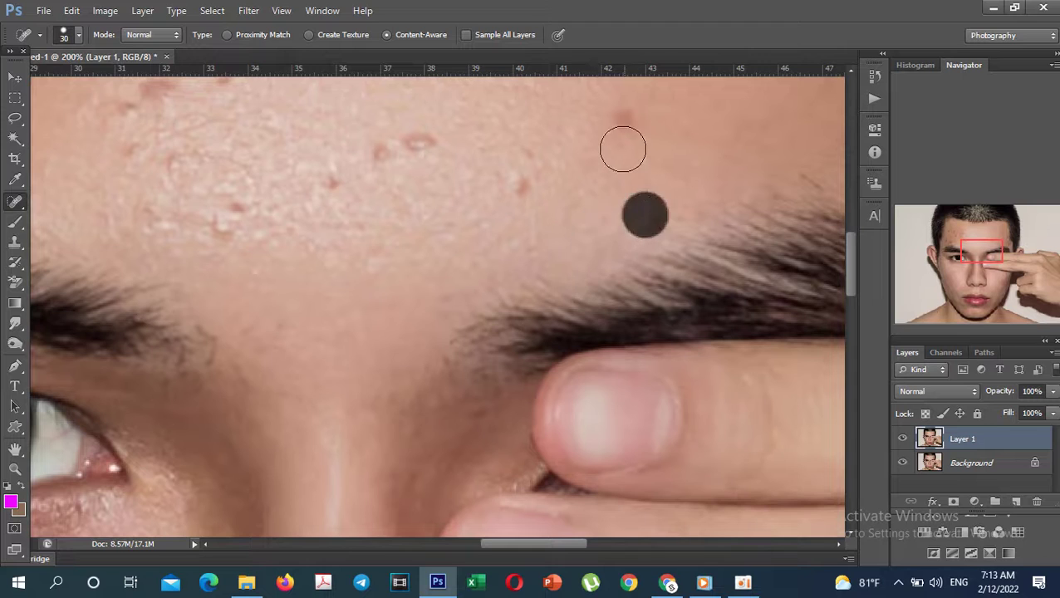
{"action": "left_click", "coordinate": [623, 123]}
{"action": "left_click", "coordinate": [522, 182]}
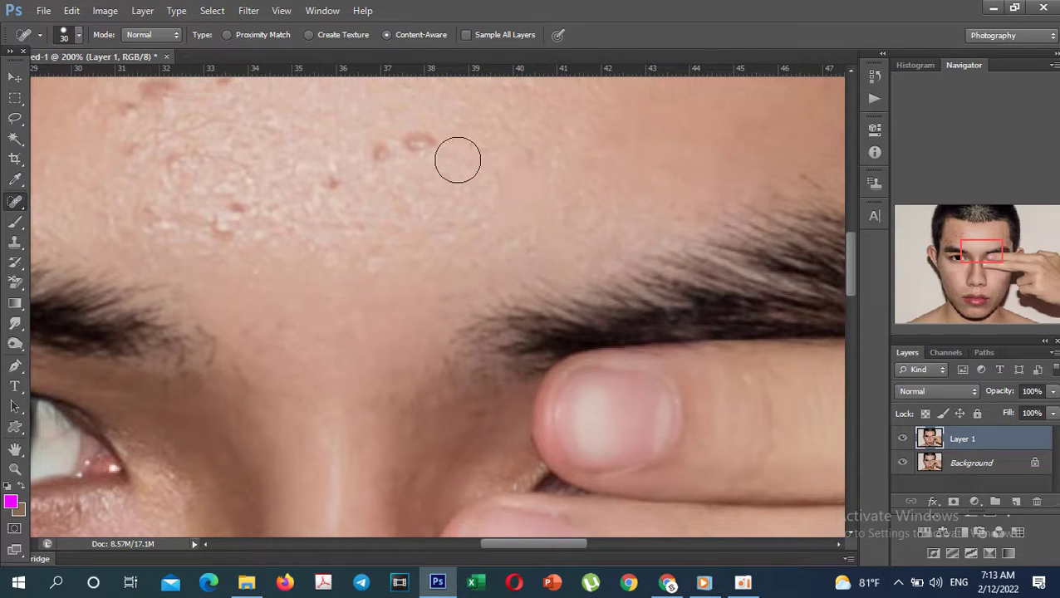
{"action": "left_click", "coordinate": [423, 146]}
{"action": "left_click", "coordinate": [386, 152]}
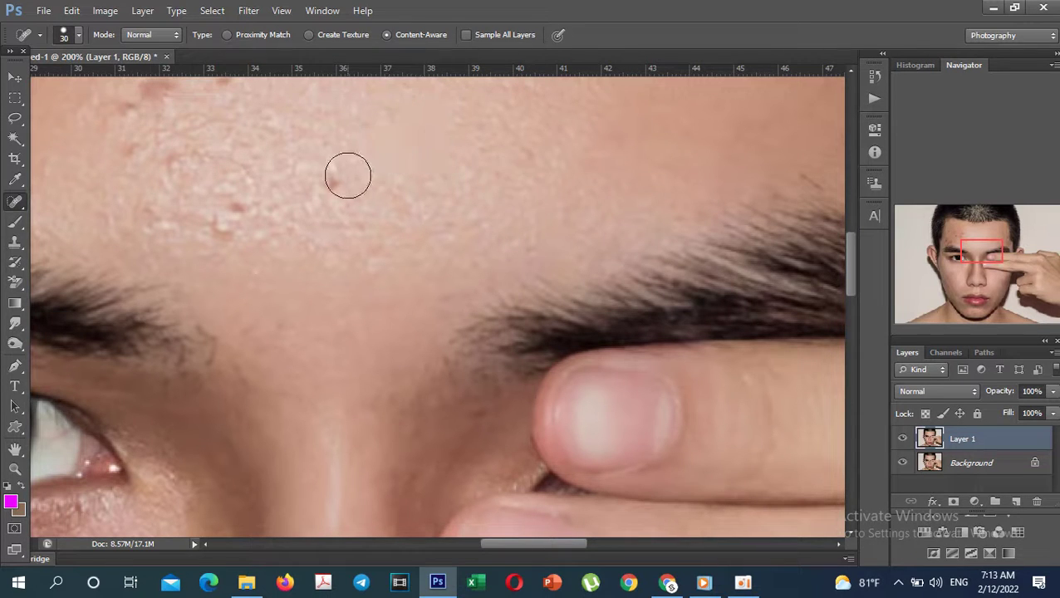
{"action": "left_click", "coordinate": [333, 183]}
Heal the reddish blemishes further across the central forehead.
{"action": "left_click_drag", "start_coordinate": [273, 240], "coordinate": [450, 277]}
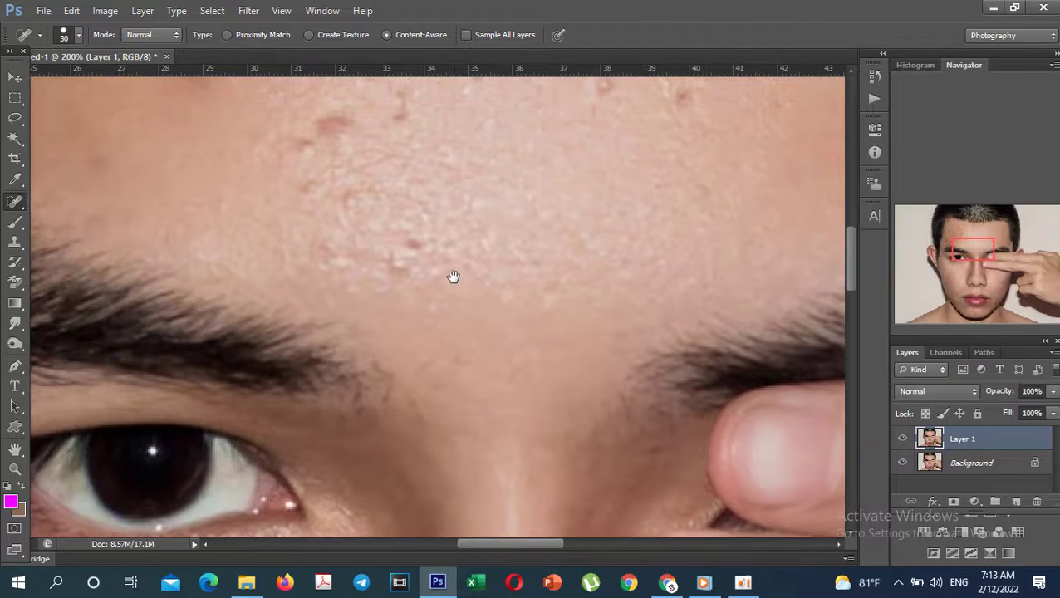
{"action": "left_click", "coordinate": [418, 240]}
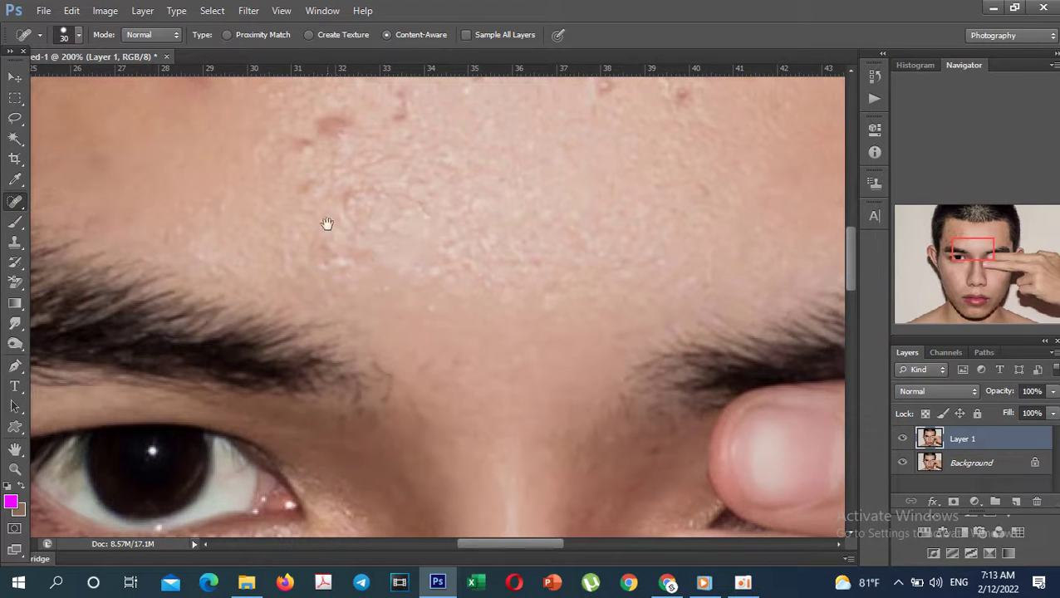
{"action": "left_click_drag", "start_coordinate": [327, 224], "coordinate": [434, 277]}
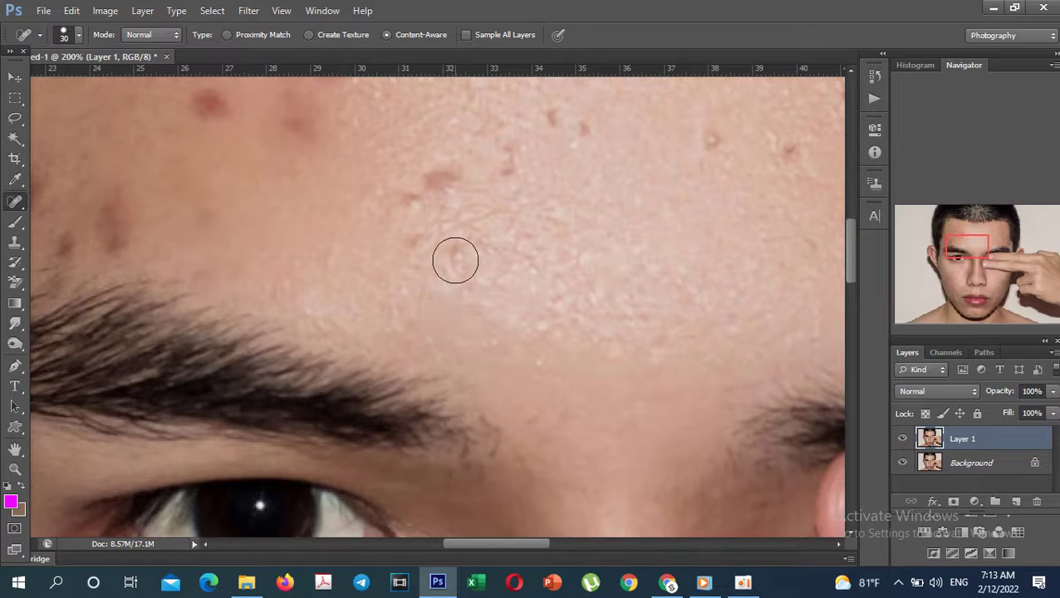
{"action": "left_click", "coordinate": [452, 257]}
{"action": "left_click", "coordinate": [416, 237]}
{"action": "left_click", "coordinate": [402, 208]}
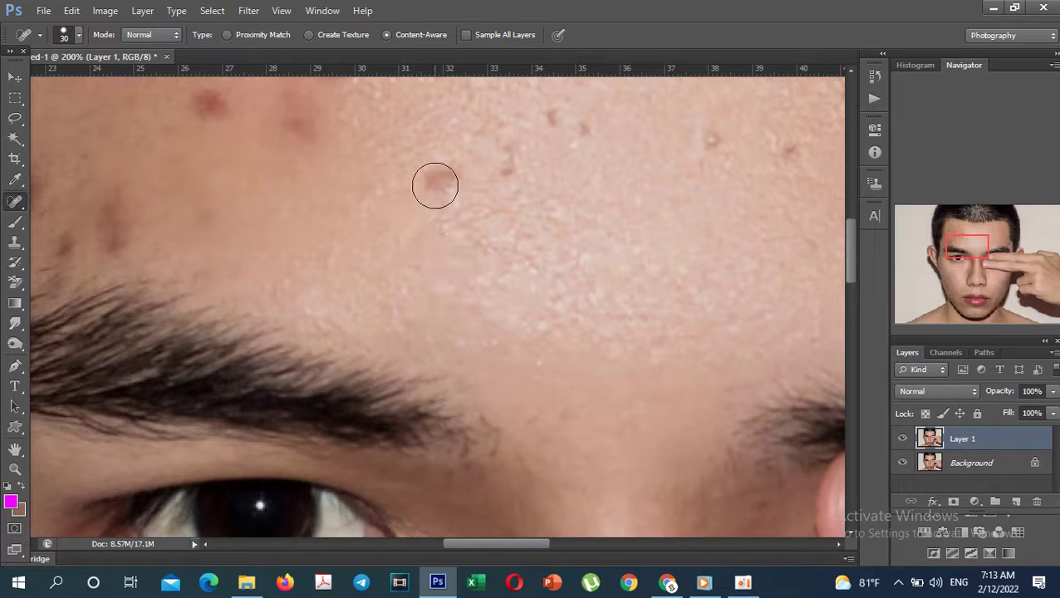
Heal the spots near the top of the forehead and the red spot at the upper right.
{"action": "left_click", "coordinate": [435, 184]}
{"action": "left_click", "coordinate": [496, 161]}
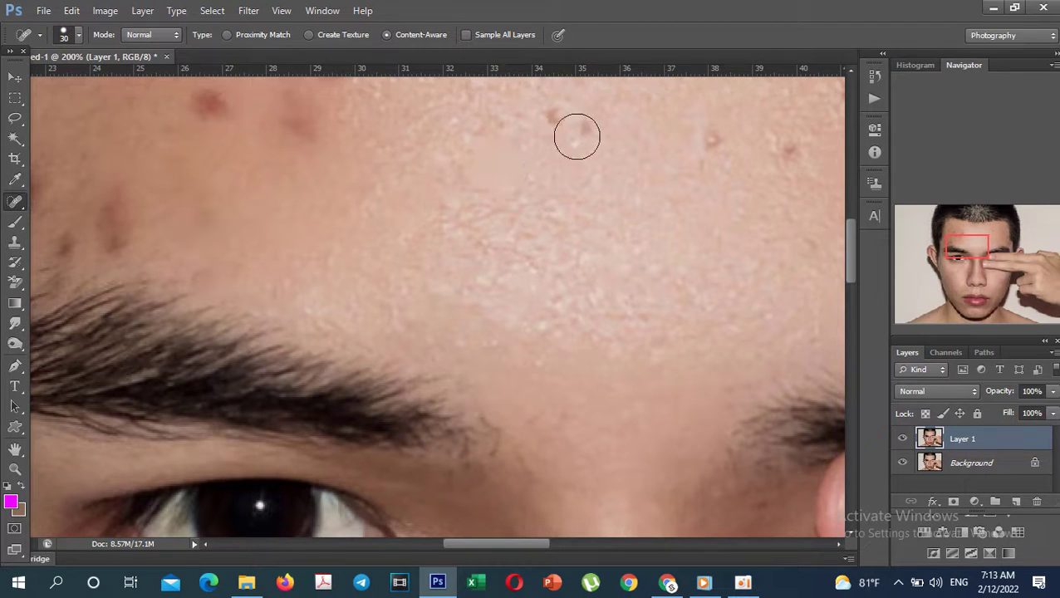
{"action": "left_click", "coordinate": [581, 130]}
{"action": "left_click", "coordinate": [551, 110]}
{"action": "left_click", "coordinate": [706, 138]}
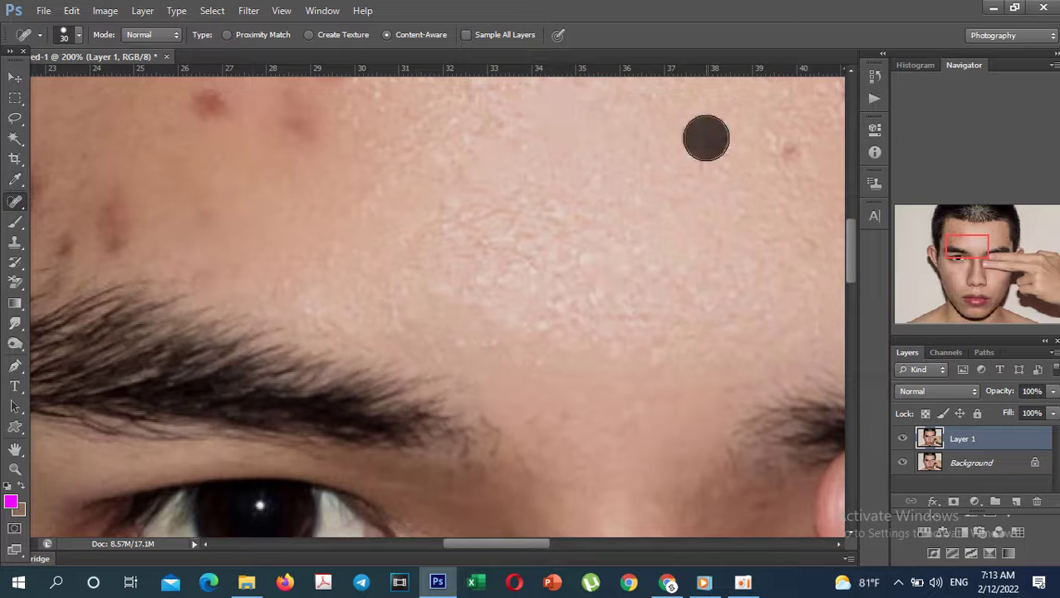
{"action": "left_click_drag", "start_coordinate": [449, 183], "coordinate": [651, 245]}
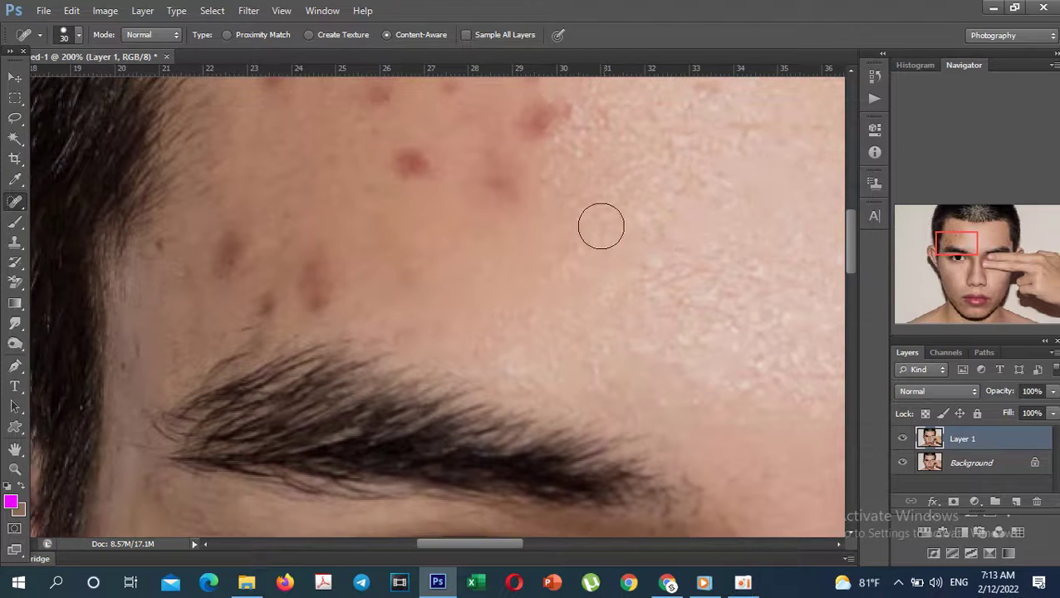
Heal the red spots above the eyebrow and across the upper forehead with the Spot Healing Brush.
{"action": "left_click", "coordinate": [315, 298]}
{"action": "left_click", "coordinate": [308, 265]}
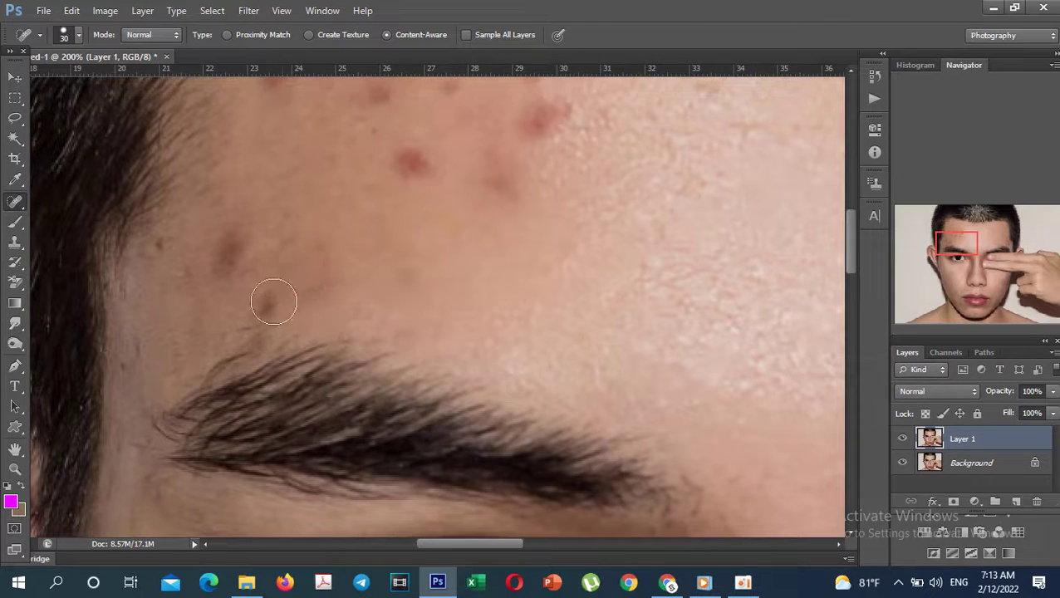
{"action": "left_click", "coordinate": [272, 300]}
{"action": "left_click", "coordinate": [228, 249]}
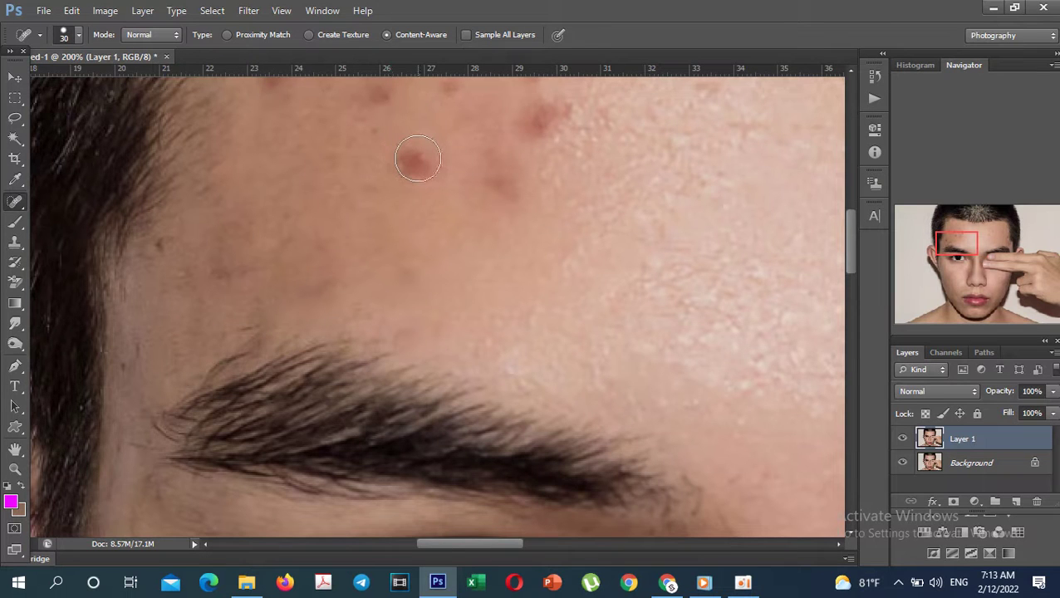
{"action": "left_click", "coordinate": [416, 169]}
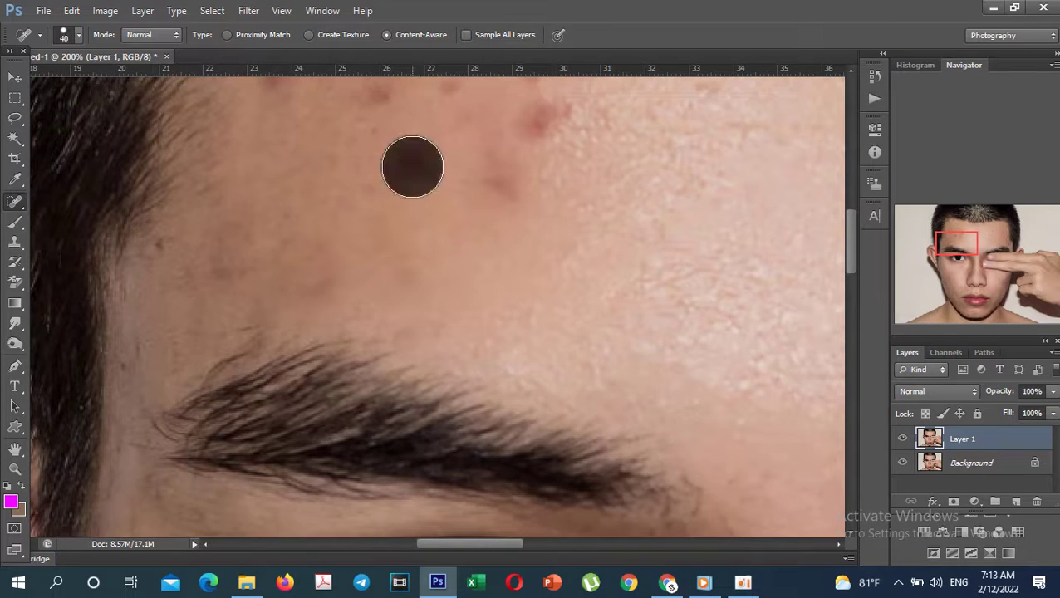
{"action": "left_click", "coordinate": [491, 176]}
{"action": "left_click", "coordinate": [397, 183]}
{"action": "left_click", "coordinate": [542, 130]}
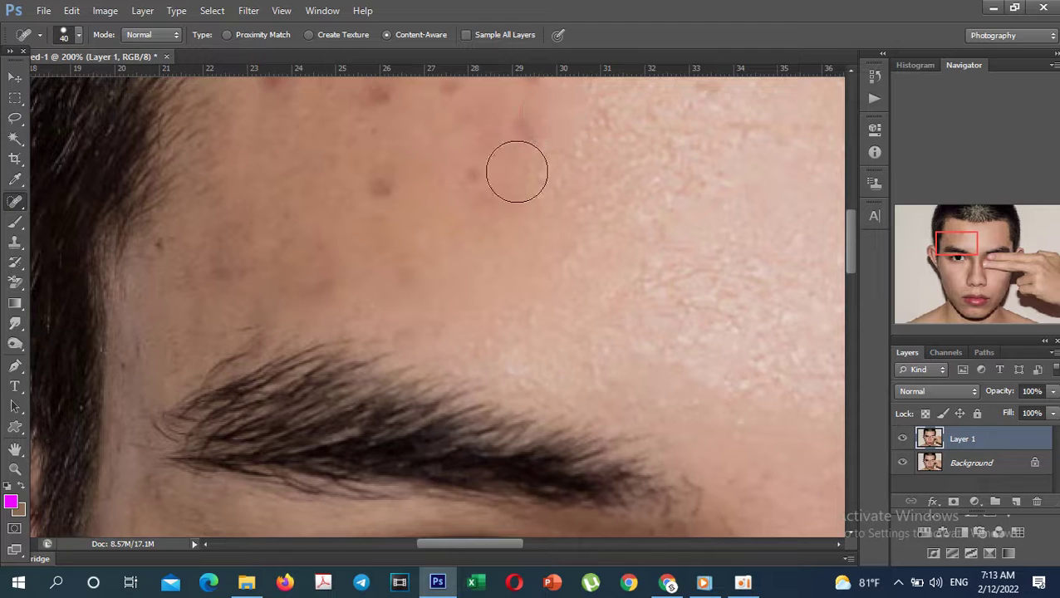
{"action": "left_click", "coordinate": [475, 175]}
{"action": "left_click", "coordinate": [373, 195]}
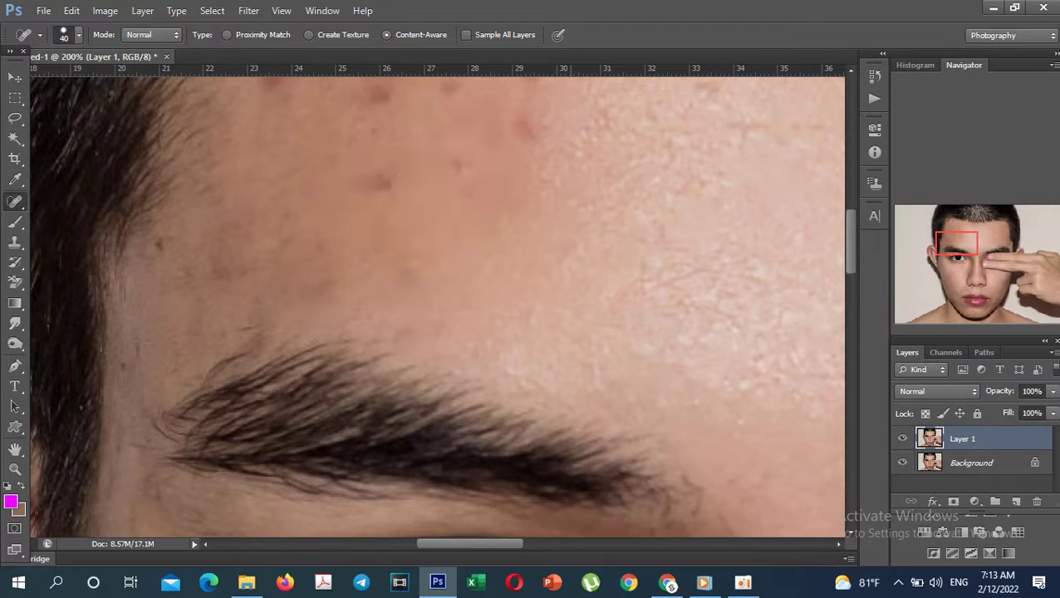
{"action": "left_click", "coordinate": [543, 136]}
Heal the blemishes on the temple and near the hairline.
{"action": "left_click_drag", "start_coordinate": [539, 217], "coordinate": [605, 239]}
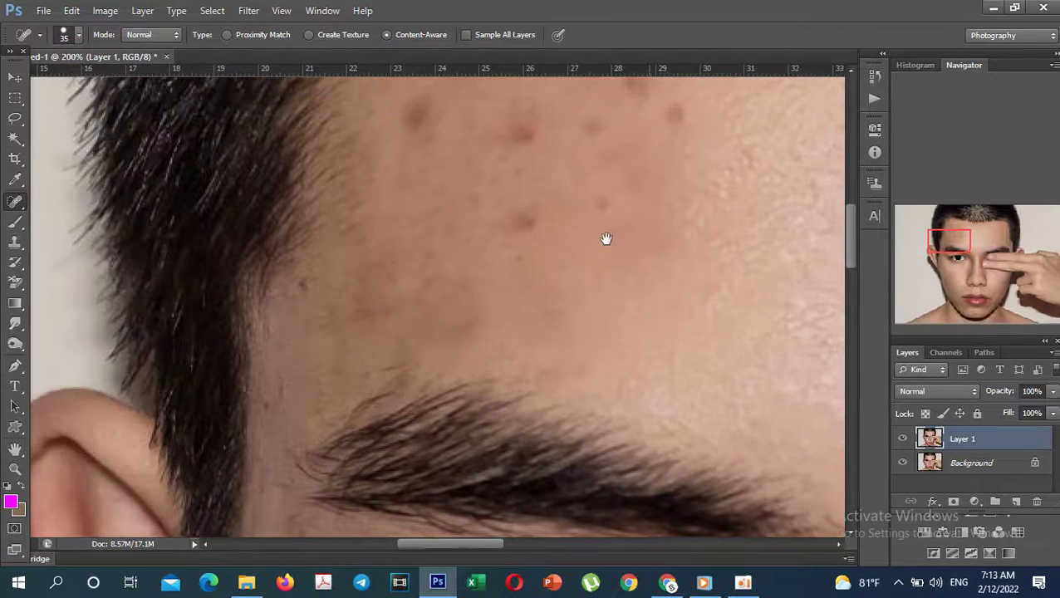
{"action": "left_click", "coordinate": [520, 217]}
{"action": "left_click", "coordinate": [600, 204]}
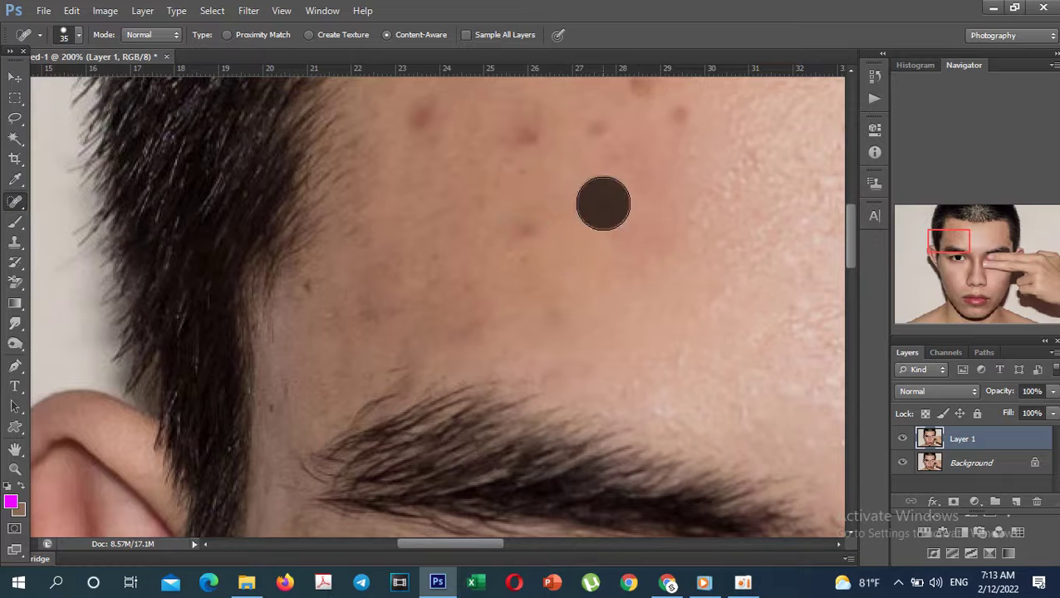
{"action": "left_click", "coordinate": [533, 231]}
{"action": "left_click", "coordinate": [535, 128]}
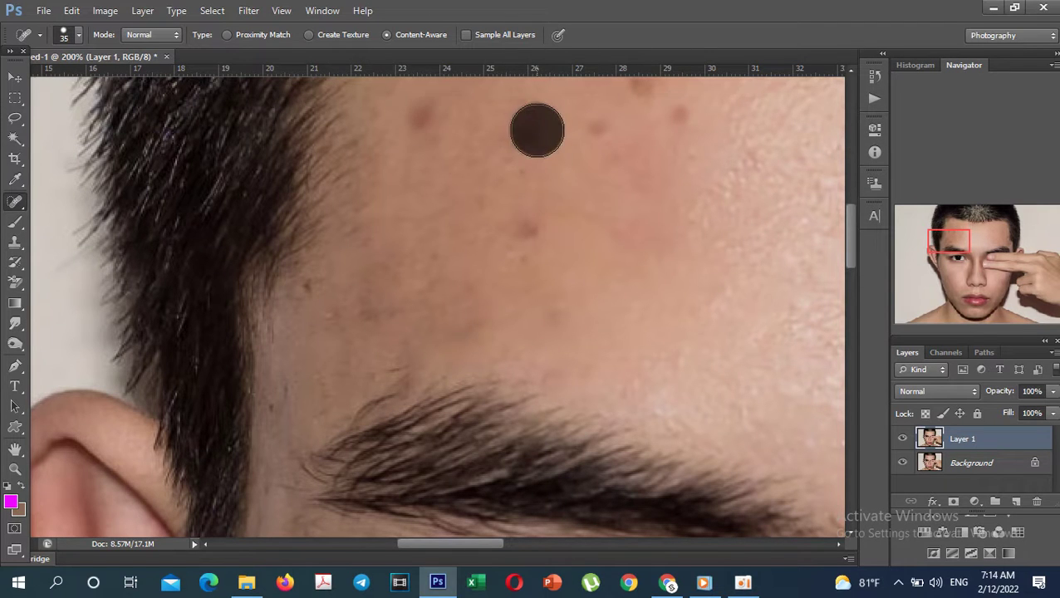
{"action": "left_click", "coordinate": [412, 107]}
{"action": "left_click", "coordinate": [528, 136]}
{"action": "left_click", "coordinate": [595, 128]}
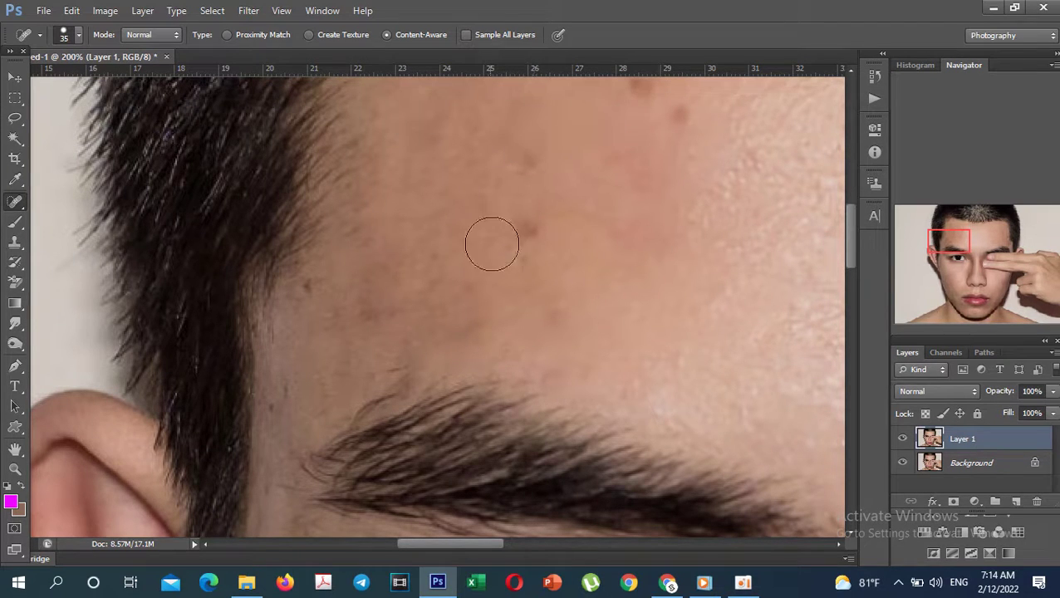
{"action": "left_click", "coordinate": [523, 231]}
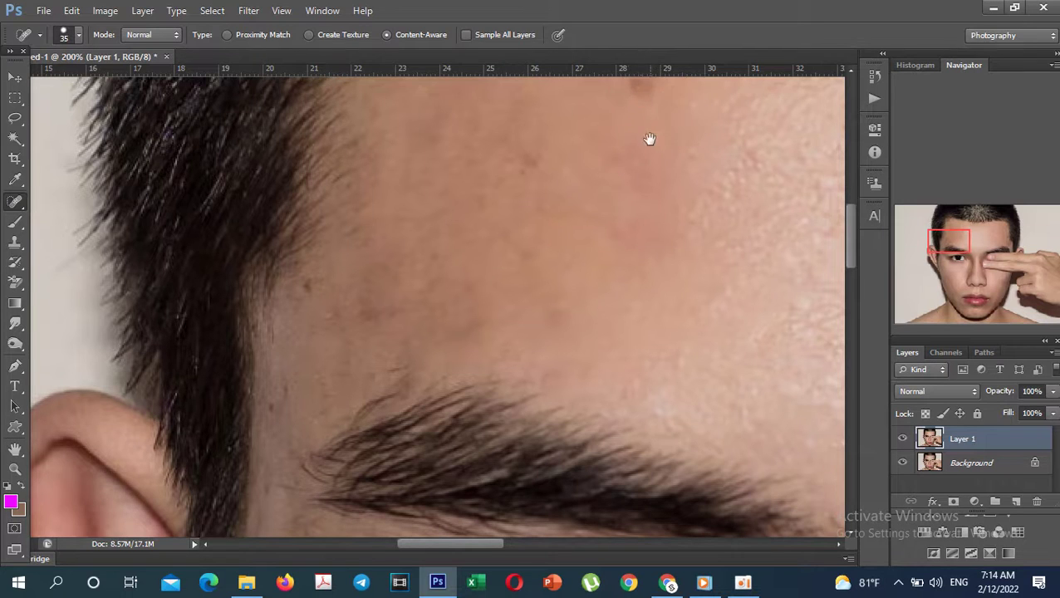
Heal the remaining red spots below the hairline and in the centre forehead.
{"action": "left_click_drag", "start_coordinate": [649, 138], "coordinate": [492, 383]}
{"action": "left_click", "coordinate": [491, 307]}
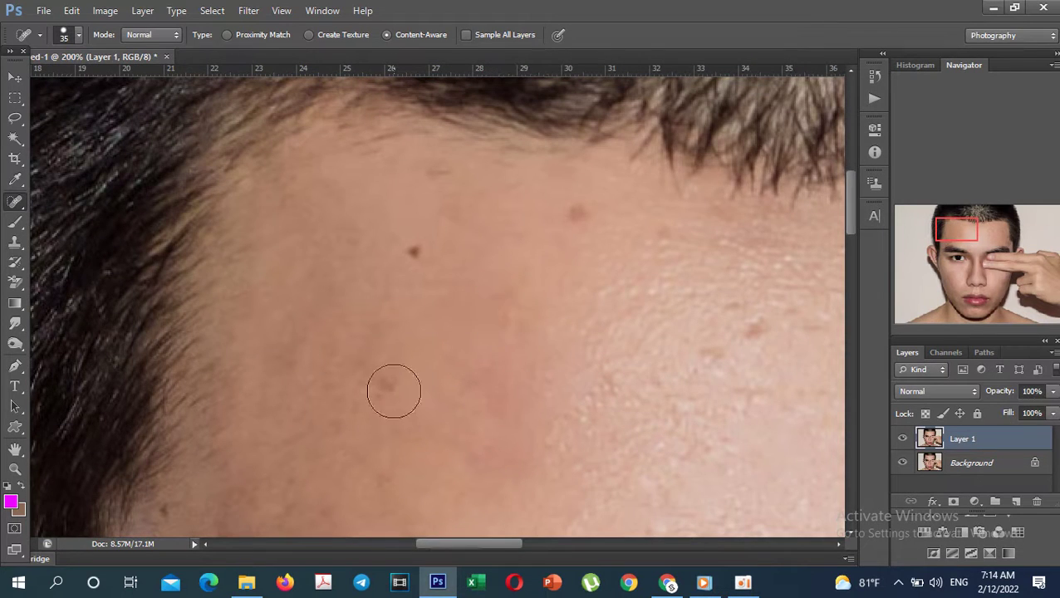
{"action": "left_click", "coordinate": [393, 391]}
{"action": "left_click", "coordinate": [409, 250]}
{"action": "left_click", "coordinate": [563, 206]}
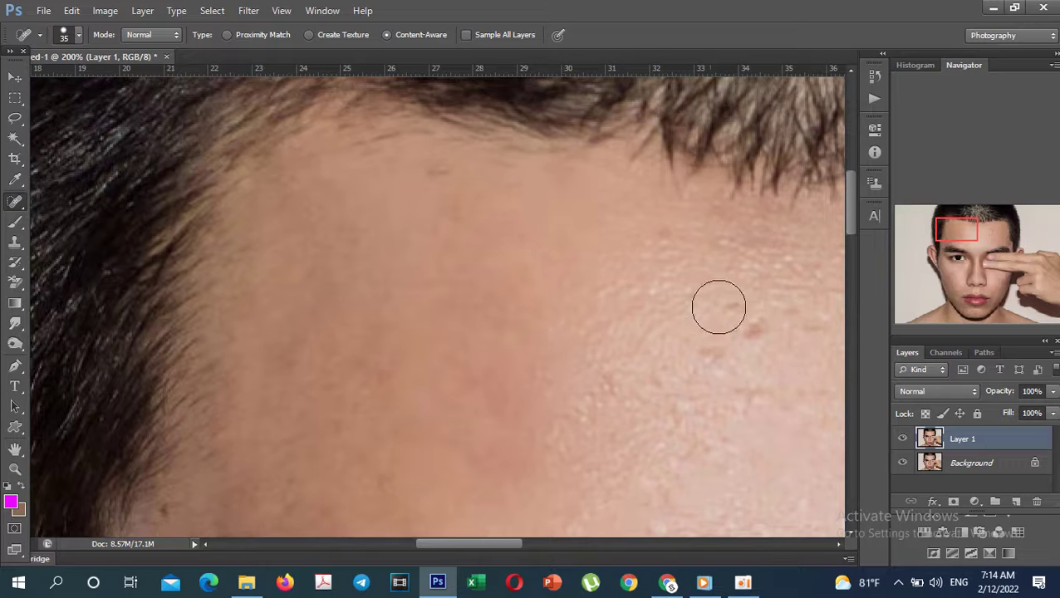
{"action": "left_click_drag", "start_coordinate": [683, 402], "coordinate": [336, 346]}
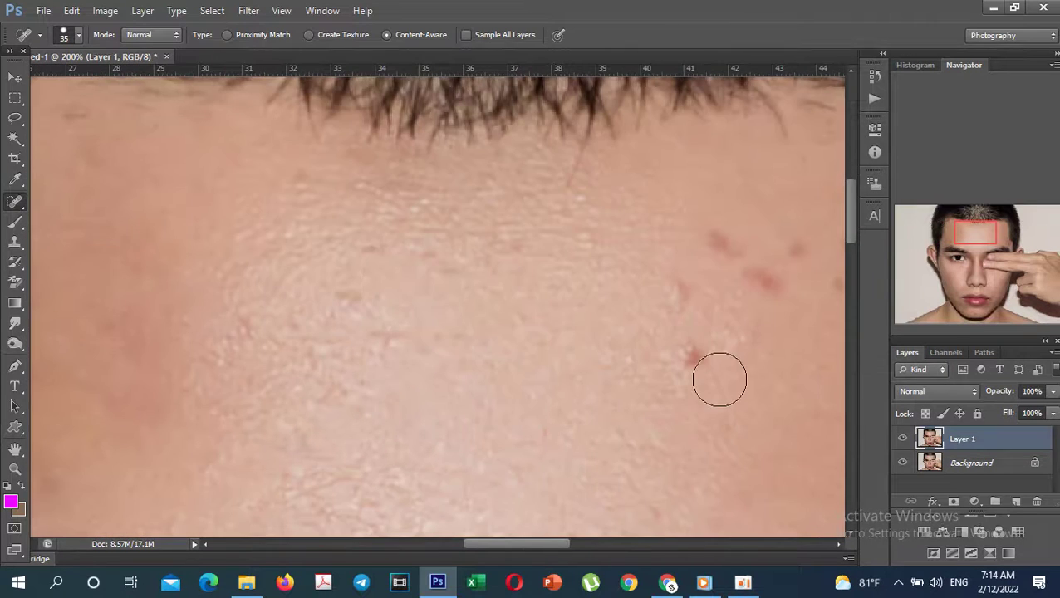
{"action": "left_click", "coordinate": [696, 359]}
{"action": "left_click", "coordinate": [672, 296]}
{"action": "left_click", "coordinate": [719, 243]}
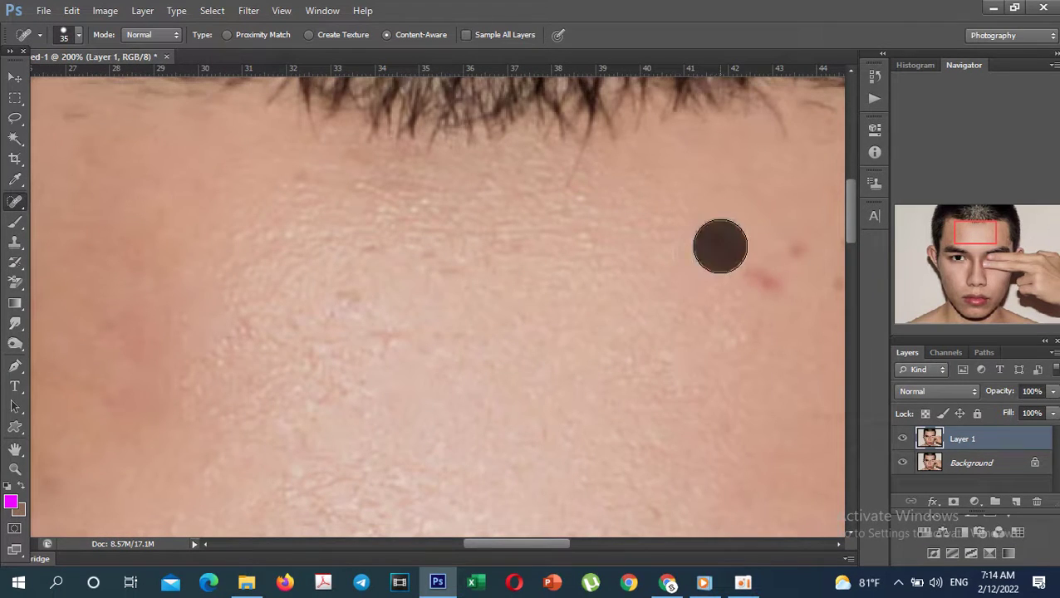
{"action": "left_click", "coordinate": [756, 280]}
Heal the dark spots and blemishes on the right side of the forehead near the hairline.
{"action": "left_click_drag", "start_coordinate": [774, 359], "coordinate": [362, 360]}
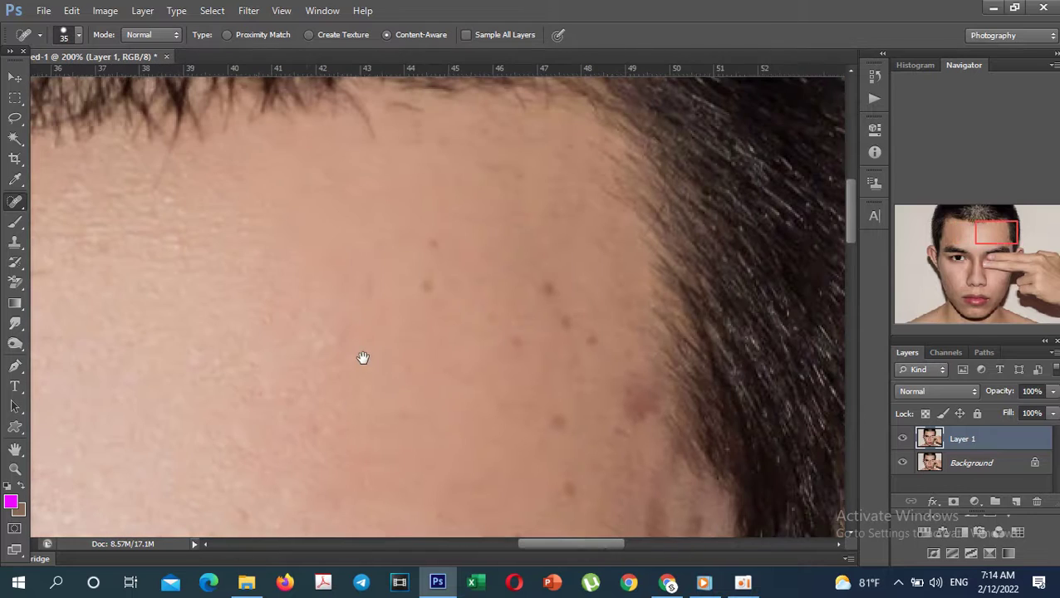
{"action": "left_click", "coordinate": [363, 286]}
{"action": "left_click", "coordinate": [428, 249]}
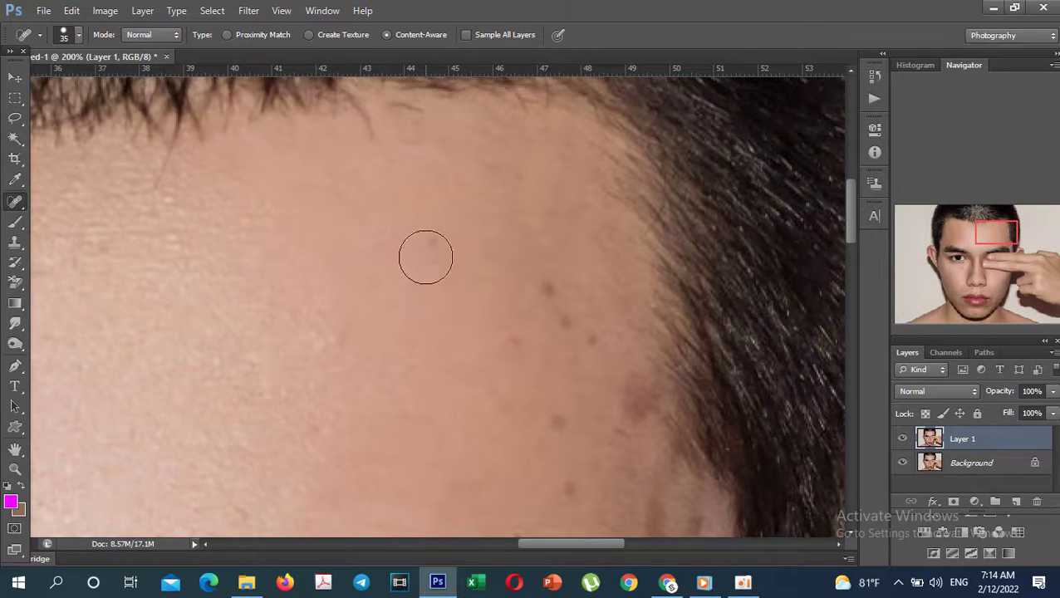
{"action": "left_click", "coordinate": [638, 401]}
{"action": "left_click", "coordinate": [569, 412]}
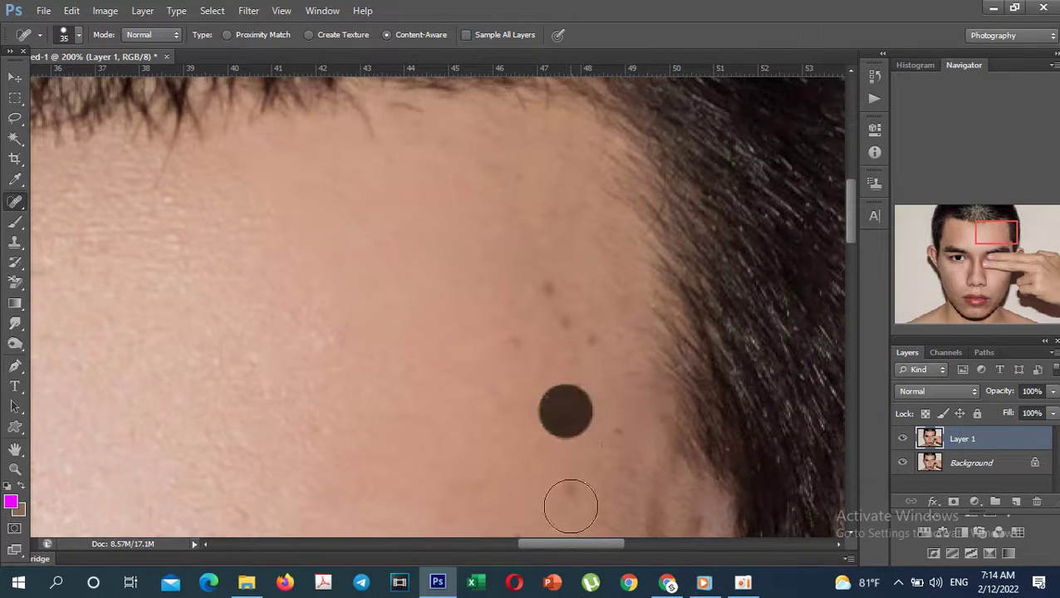
{"action": "left_click", "coordinate": [568, 495]}
{"action": "left_click", "coordinate": [591, 349]}
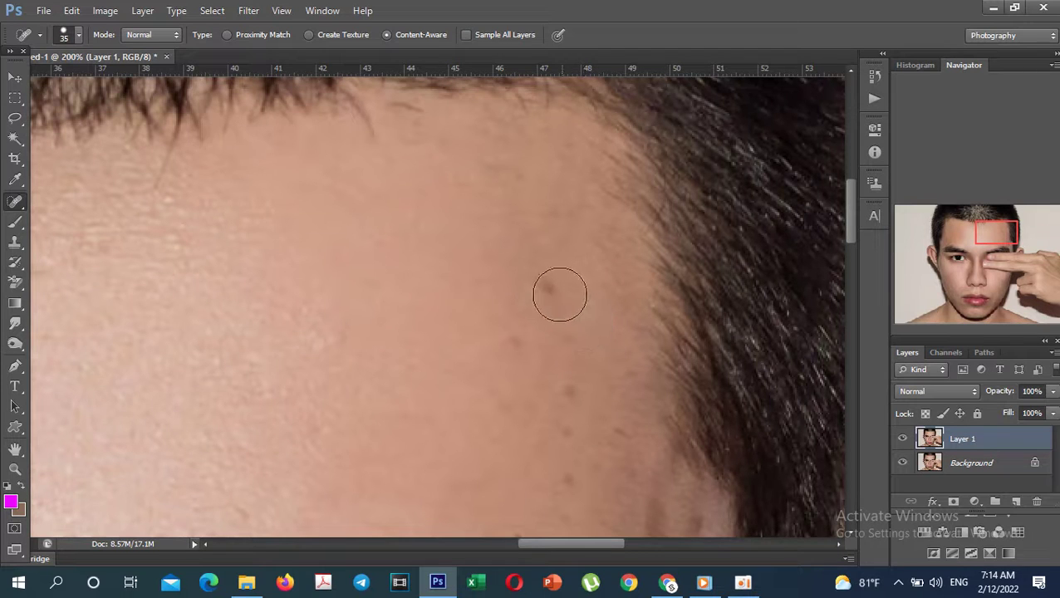
{"action": "left_click", "coordinate": [554, 286]}
{"action": "left_click", "coordinate": [531, 339]}
{"action": "left_click", "coordinate": [567, 385]}
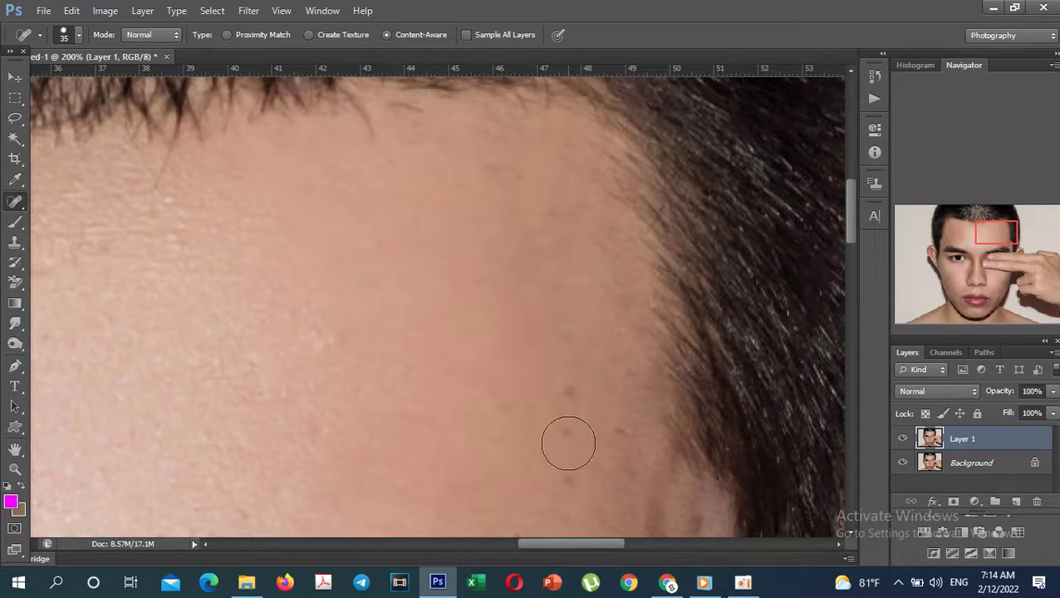
{"action": "left_click", "coordinate": [562, 392]}
Paint out the spots along the hairline and heal those beside the eye and sideburn.
{"action": "mouse_move", "coordinate": [638, 500]}
{"action": "left_mouse_down"}
{"action": "mouse_move", "coordinate": [598, 262]}
{"action": "mouse_move", "coordinate": [624, 312]}
{"action": "left_mouse_up"}
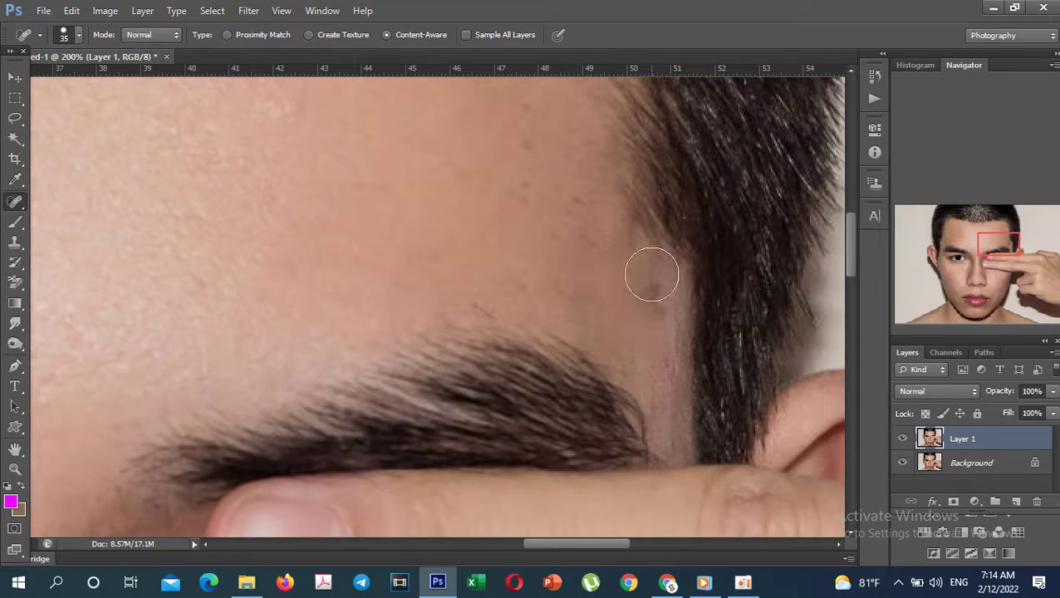
{"action": "left_click_drag", "start_coordinate": [652, 274], "coordinate": [641, 338]}
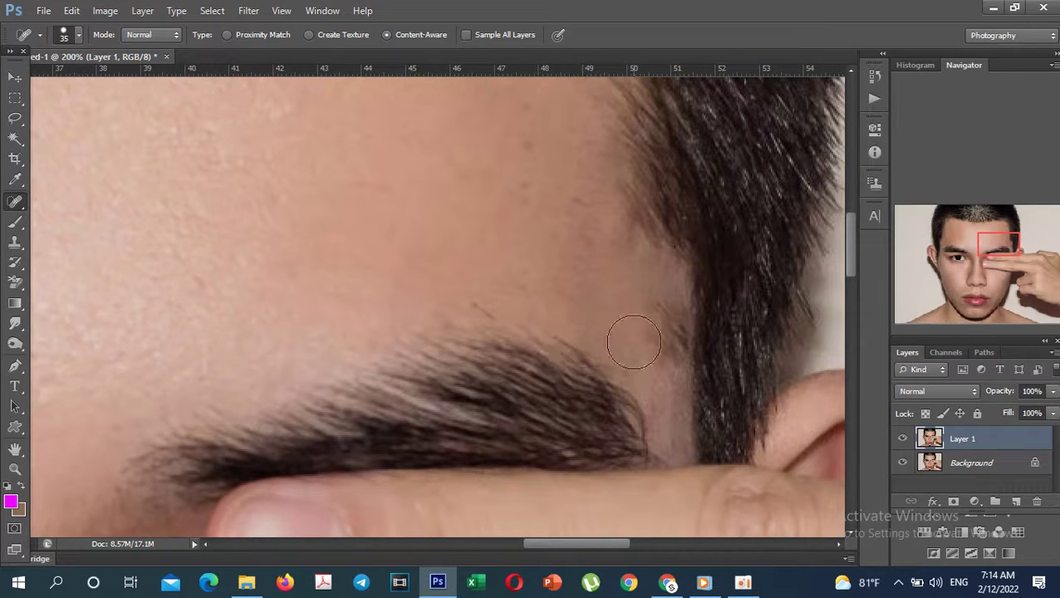
{"action": "key", "text": "bracketleft"}
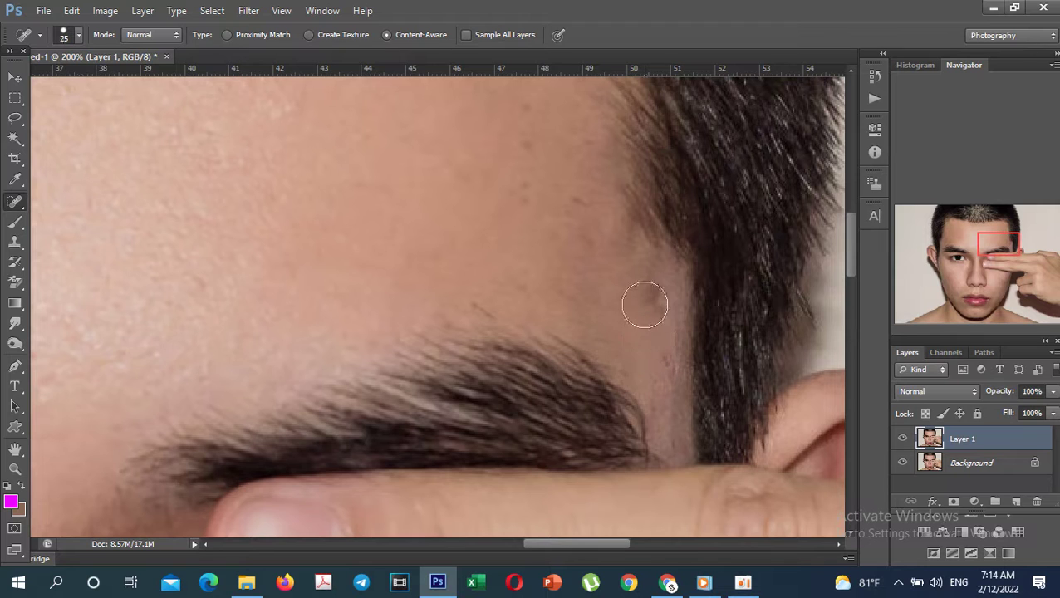
{"action": "left_click_drag", "start_coordinate": [655, 287], "coordinate": [661, 324]}
{"action": "mouse_move", "coordinate": [499, 428]}
{"action": "left_mouse_down"}
{"action": "mouse_move", "coordinate": [724, 251]}
{"action": "mouse_move", "coordinate": [436, 251]}
{"action": "left_mouse_up"}
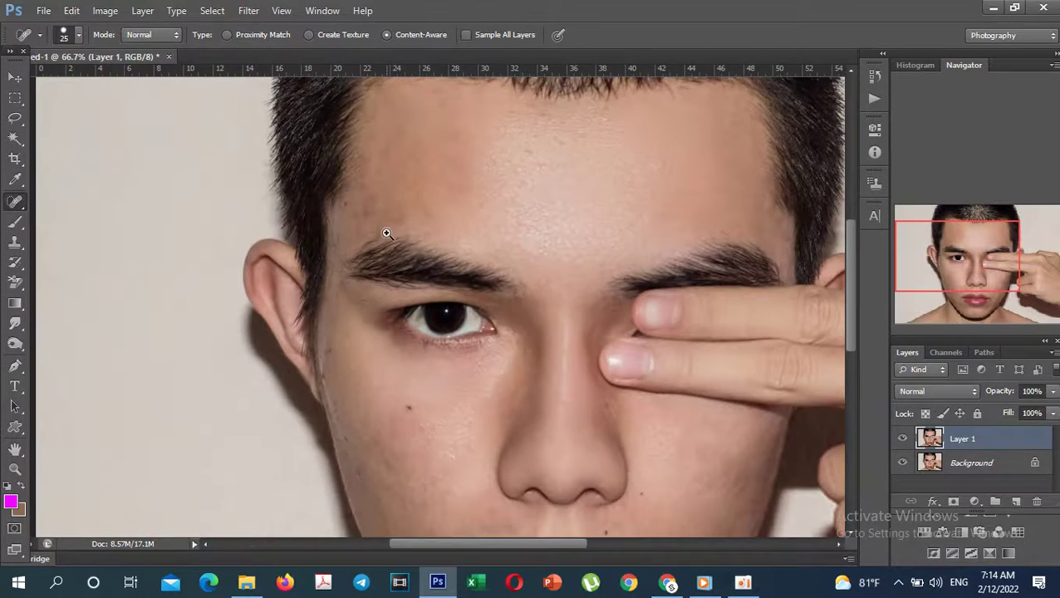
{"action": "left_click", "coordinate": [386, 234]}
{"action": "left_click", "coordinate": [469, 383]}
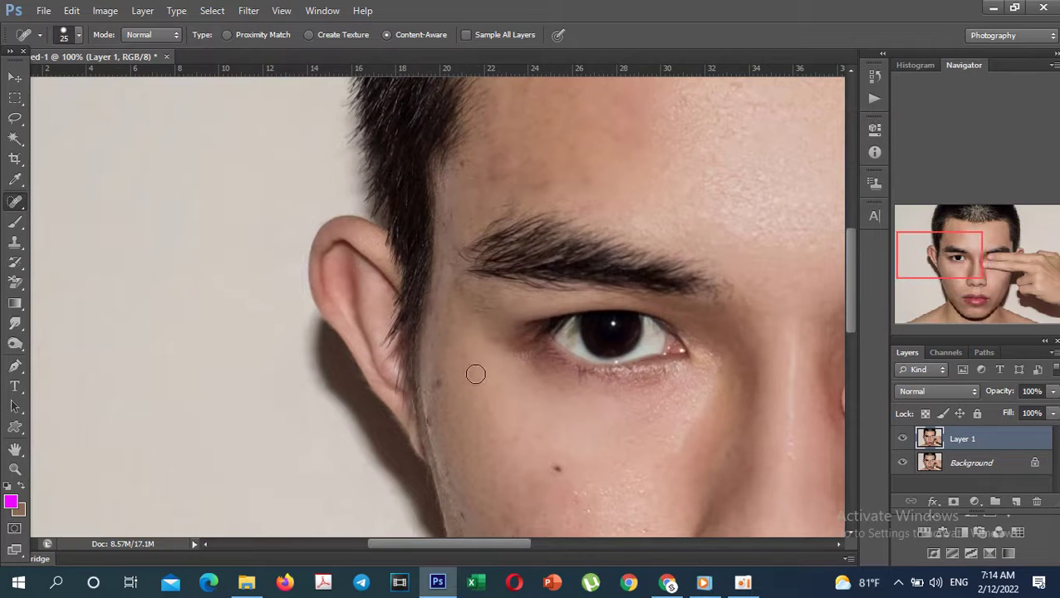
{"action": "left_click", "coordinate": [475, 375]}
{"action": "key", "text": "bracketright"}
{"action": "left_click", "coordinate": [449, 331]}
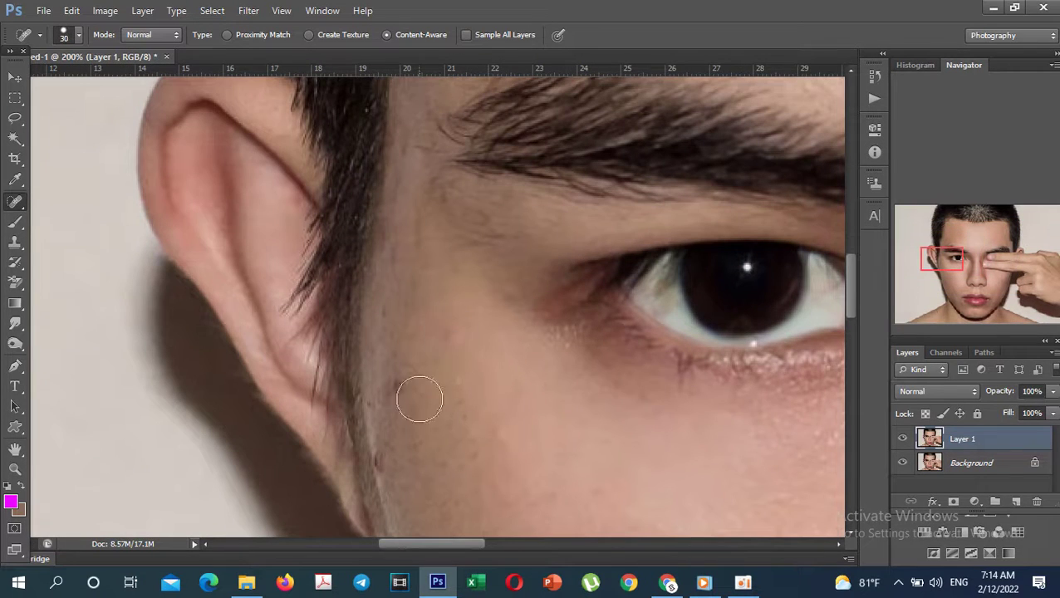
{"action": "left_click", "coordinate": [397, 395]}
Heal four blemishes on the left side of the forehead.
{"action": "left_click_drag", "start_coordinate": [480, 194], "coordinate": [472, 389]}
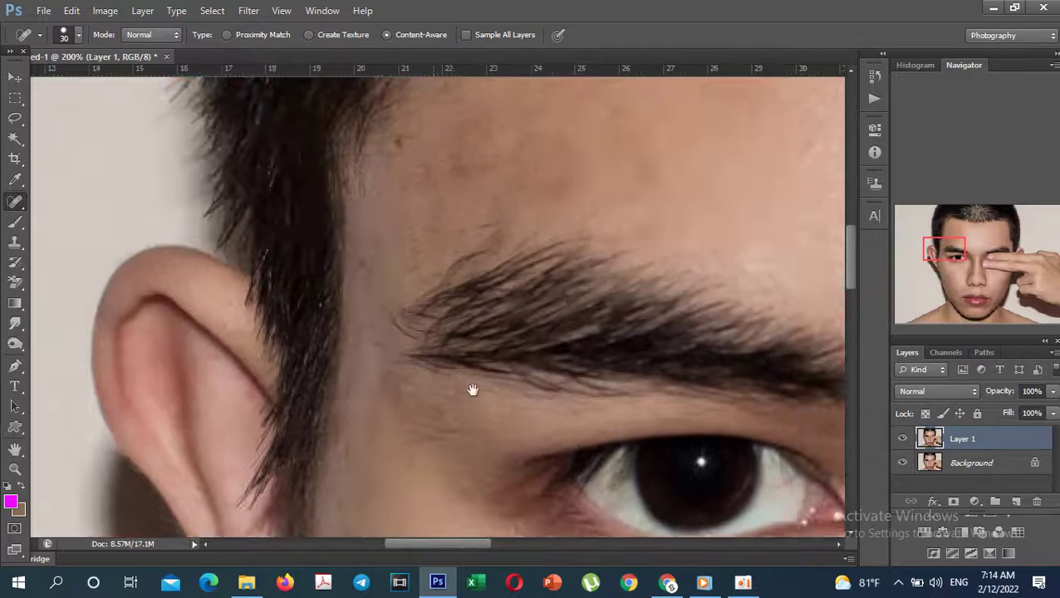
{"action": "left_click_drag", "start_coordinate": [521, 99], "coordinate": [459, 365]}
{"action": "left_click", "coordinate": [387, 437]}
{"action": "left_click", "coordinate": [489, 451]}
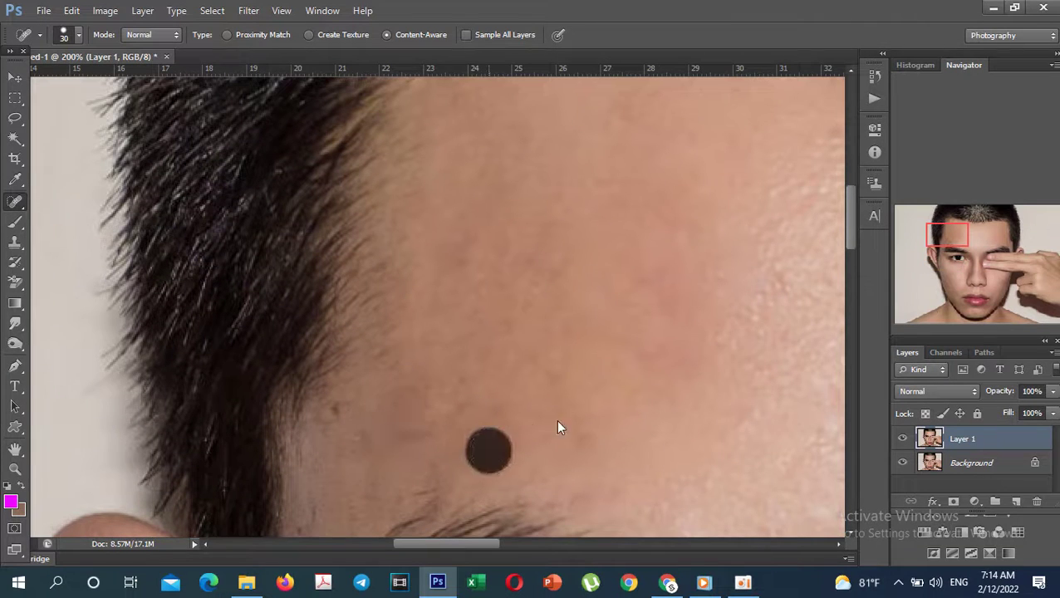
{"action": "left_click", "coordinate": [636, 362]}
{"action": "left_click", "coordinate": [585, 437]}
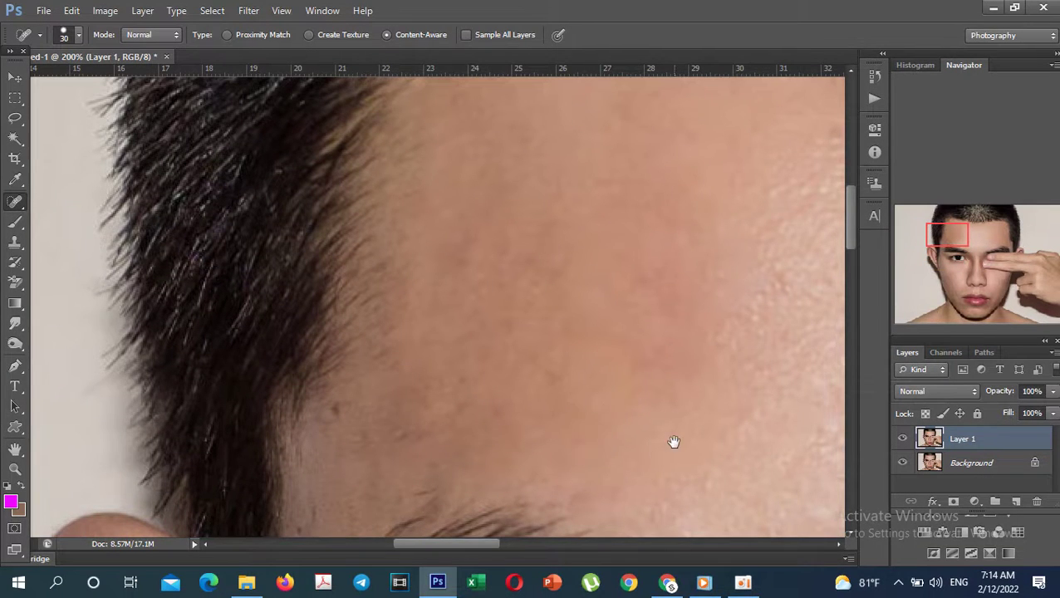
Zoom out and heal the last spots on the upper forehead.
{"action": "left_click_drag", "start_coordinate": [673, 442], "coordinate": [589, 407]}
{"action": "key", "text": "ctrl+minus"}
{"action": "left_click", "coordinate": [668, 288]}
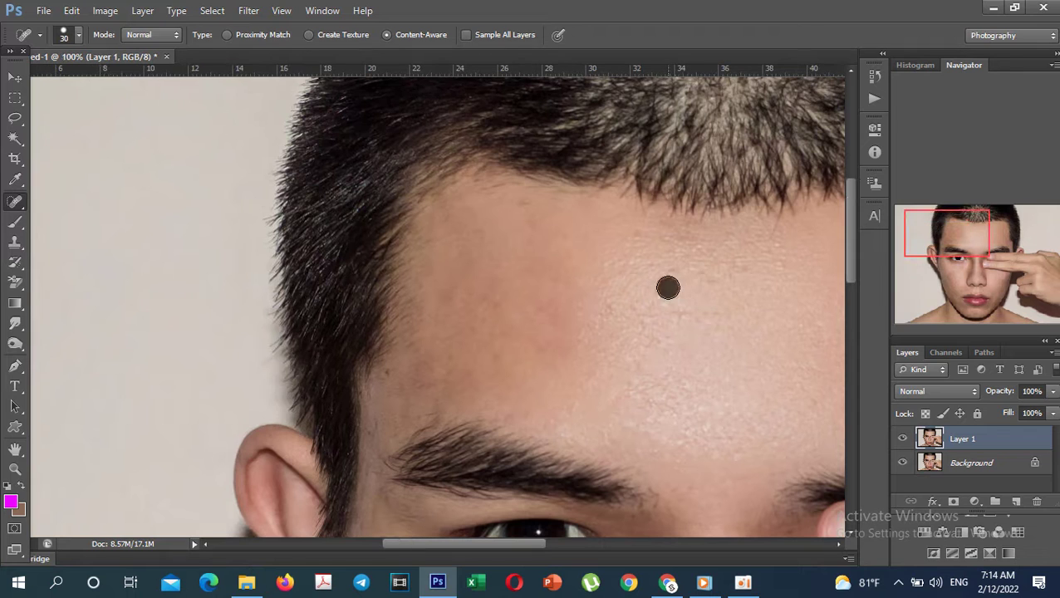
{"action": "left_click", "coordinate": [535, 307]}
{"action": "left_click_drag", "start_coordinate": [619, 314], "coordinate": [616, 312]}
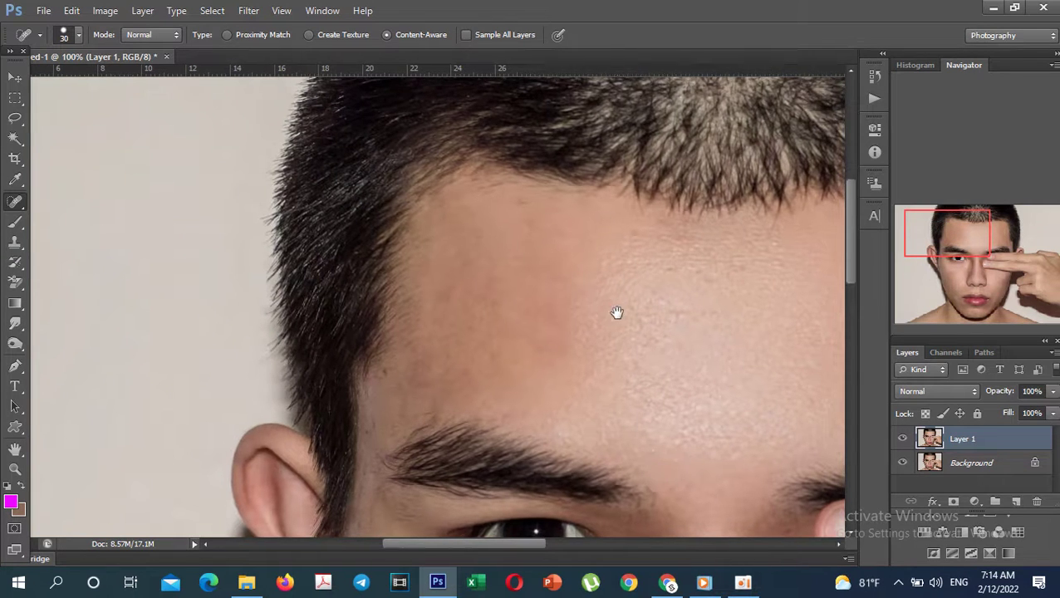
{"action": "scroll", "coordinate": [617, 312], "scroll_direction": "down", "scroll_amount": 5}
{"action": "scroll", "coordinate": [631, 307], "scroll_direction": "down", "scroll_amount": 3}
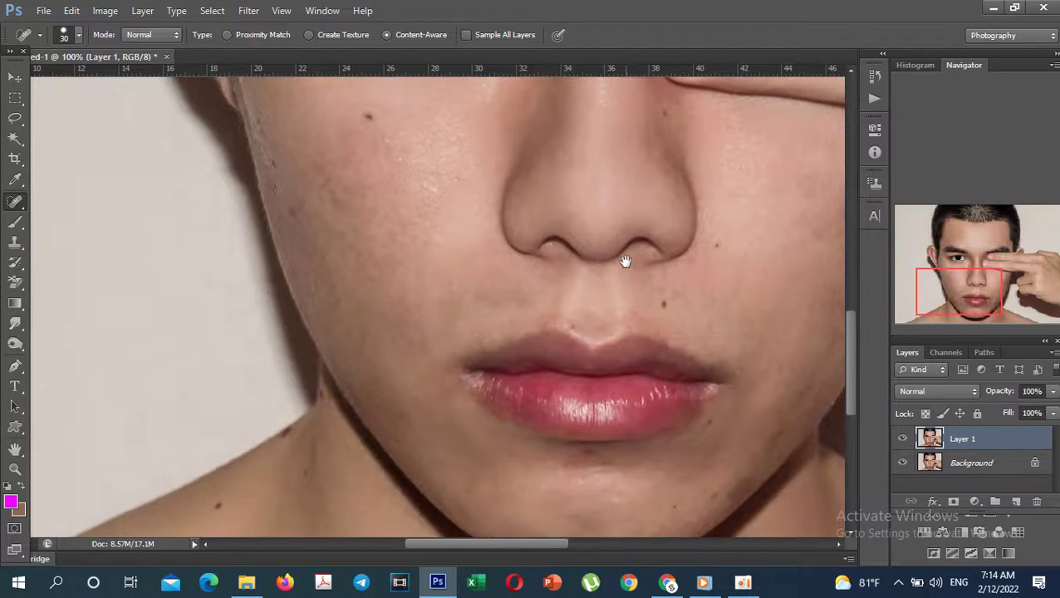
Heal the two blemishes on the cheek beside the nose with a larger brush.
{"action": "left_click", "coordinate": [534, 329], "text": "ctrl"}
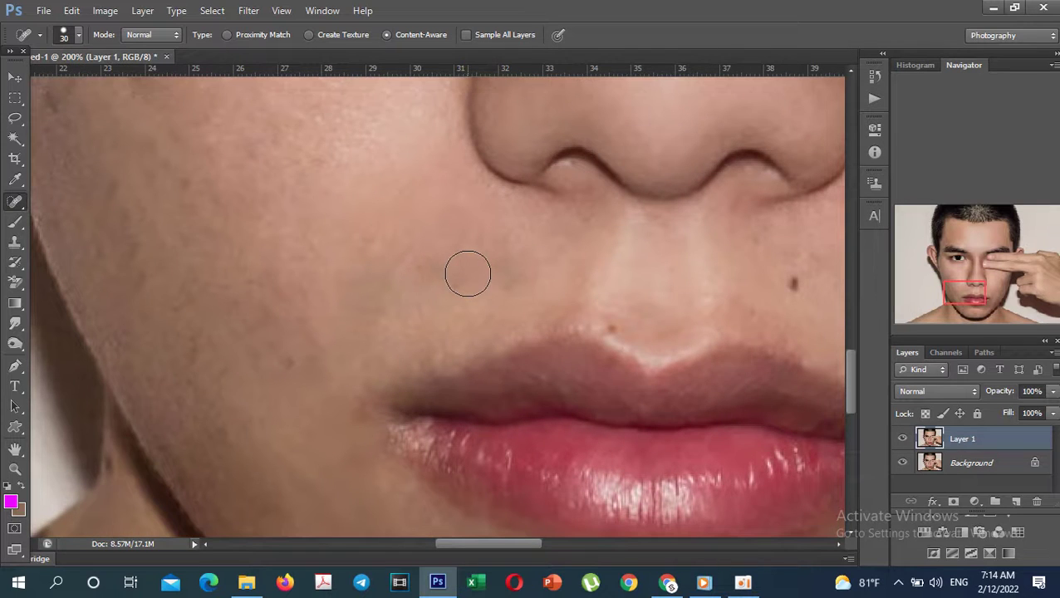
{"action": "key", "text": "bracketright"}
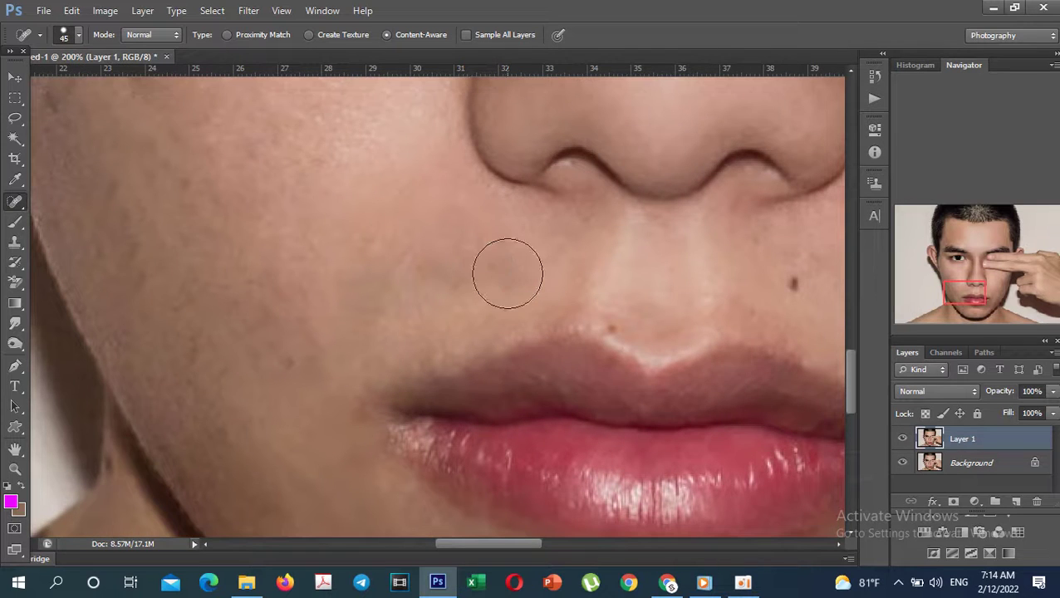
{"action": "left_click", "coordinate": [507, 274]}
{"action": "left_click", "coordinate": [385, 288]}
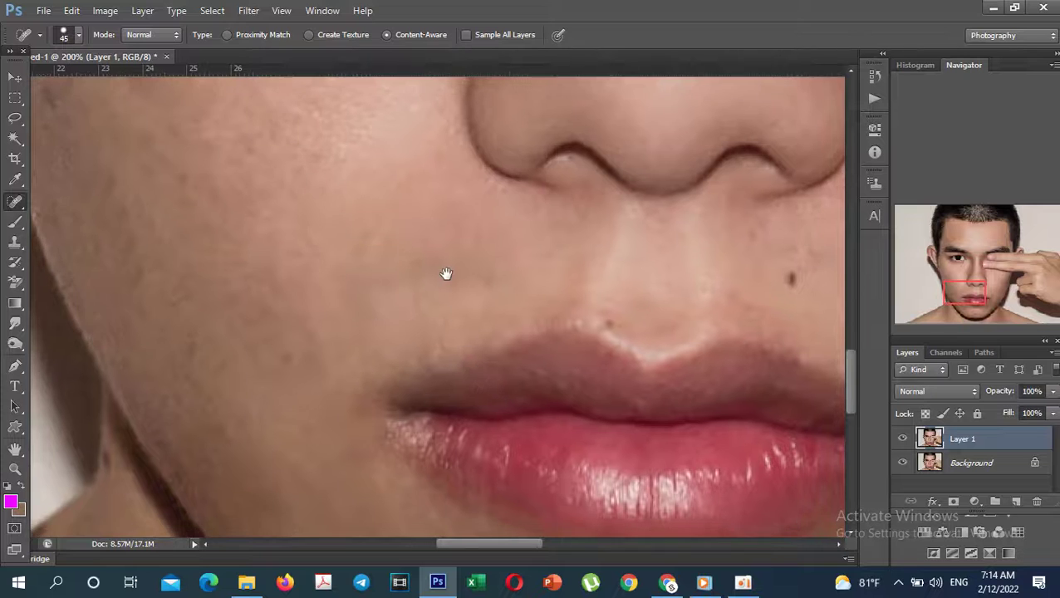
{"action": "left_click_drag", "start_coordinate": [546, 497], "coordinate": [446, 274]}
{"action": "scroll", "coordinate": [446, 273], "scroll_direction": "down", "scroll_amount": 3}
{"action": "scroll", "coordinate": [494, 329], "scroll_direction": "up", "scroll_amount": 1}
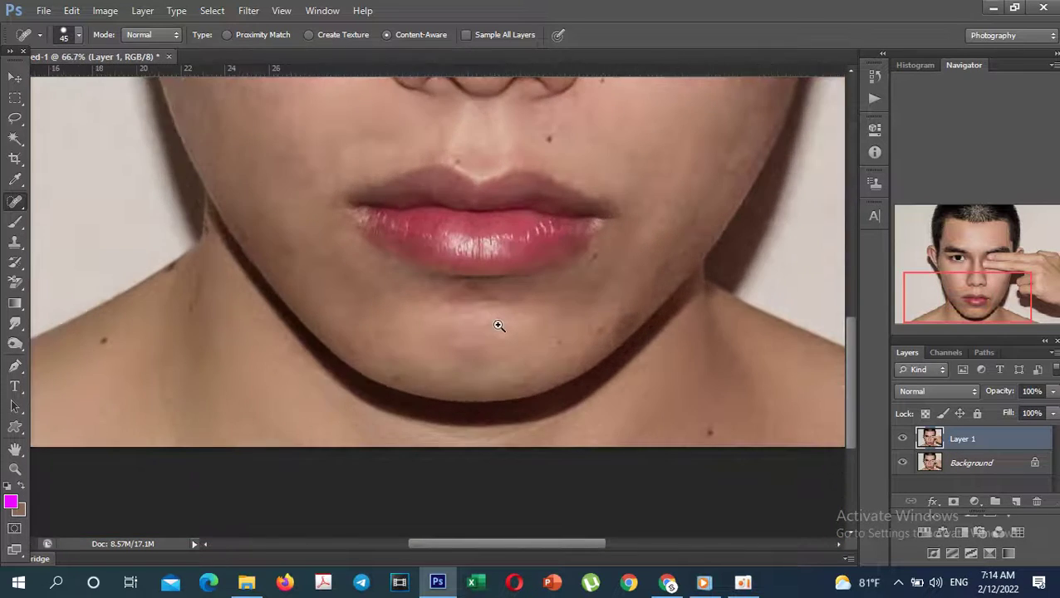
{"action": "scroll", "coordinate": [490, 336], "scroll_direction": "up", "scroll_amount": 2}
Heal the chin blemishes and the dark patch and spots below the lower lip.
{"action": "key", "text": "bracketleft"}
{"action": "key", "text": "bracketleft"}
{"action": "key", "text": "bracketleft"}
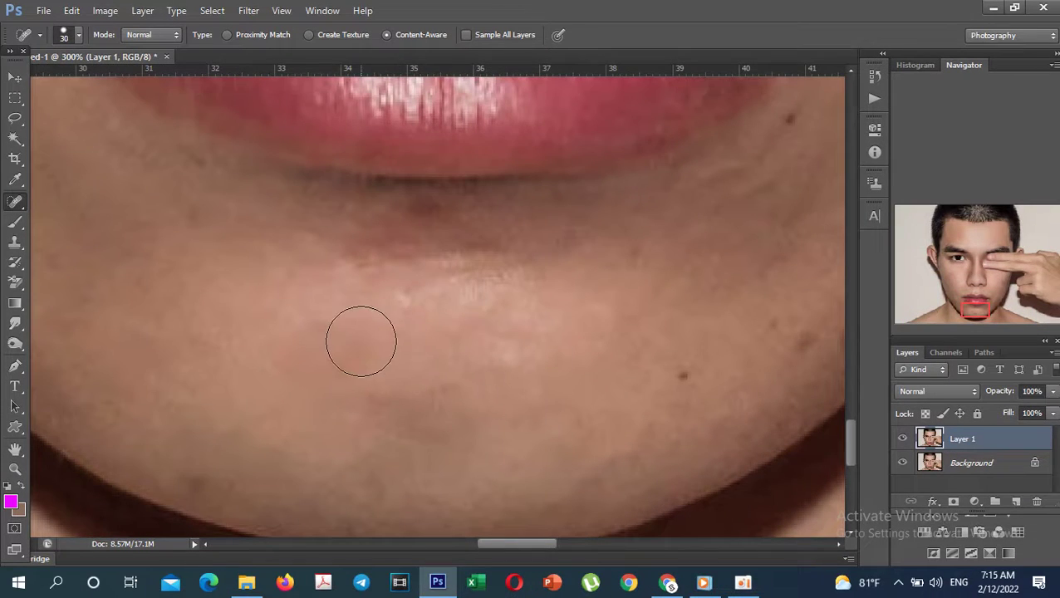
{"action": "left_click_drag", "start_coordinate": [359, 341], "coordinate": [316, 327]}
{"action": "left_click_drag", "start_coordinate": [334, 240], "coordinate": [470, 237]}
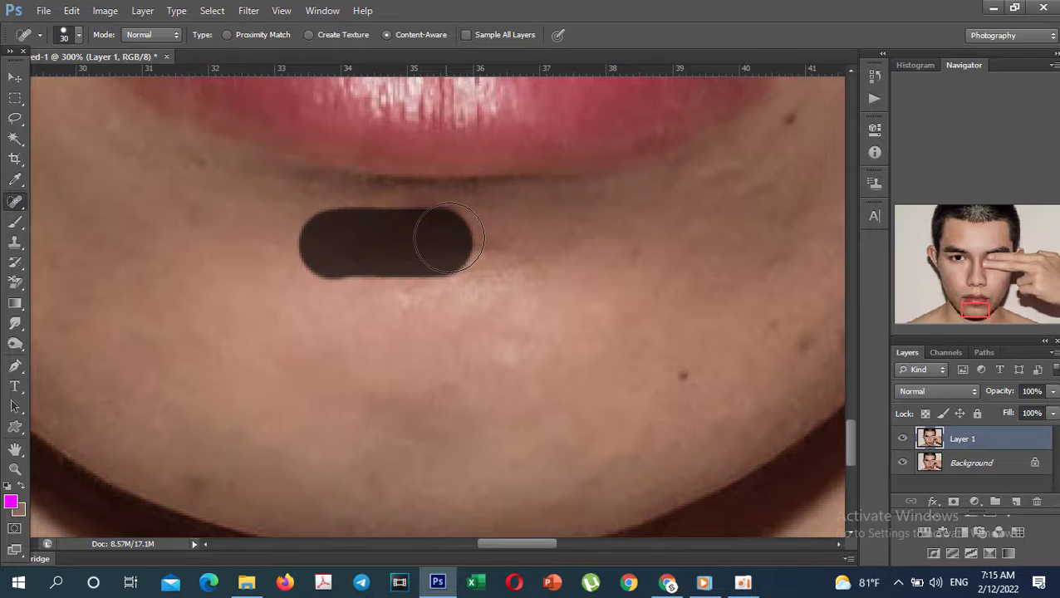
{"action": "left_click", "coordinate": [417, 227]}
{"action": "left_click", "coordinate": [478, 240]}
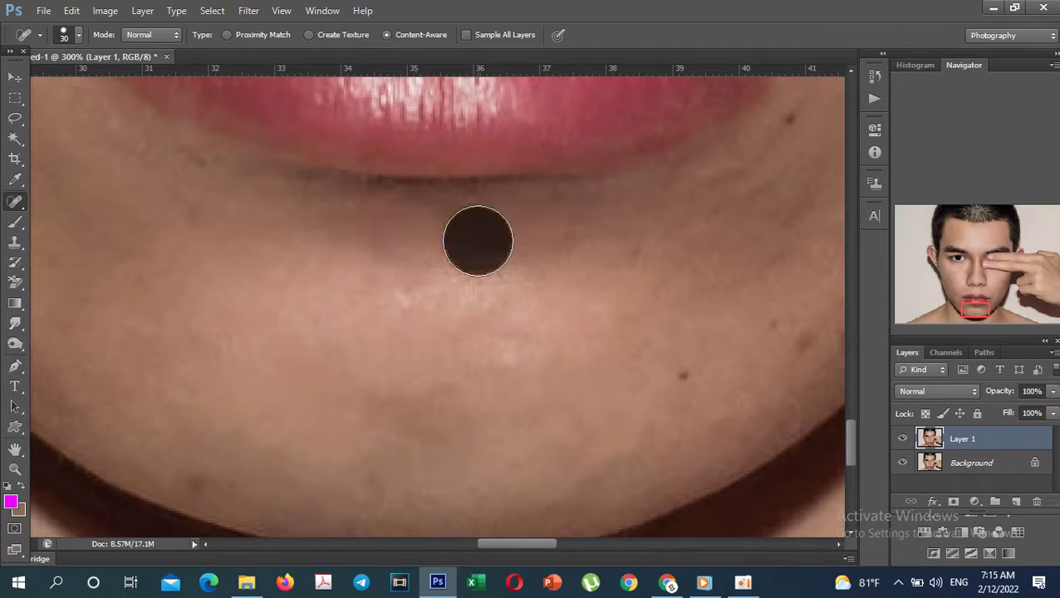
{"action": "left_click_drag", "start_coordinate": [461, 383], "coordinate": [378, 415]}
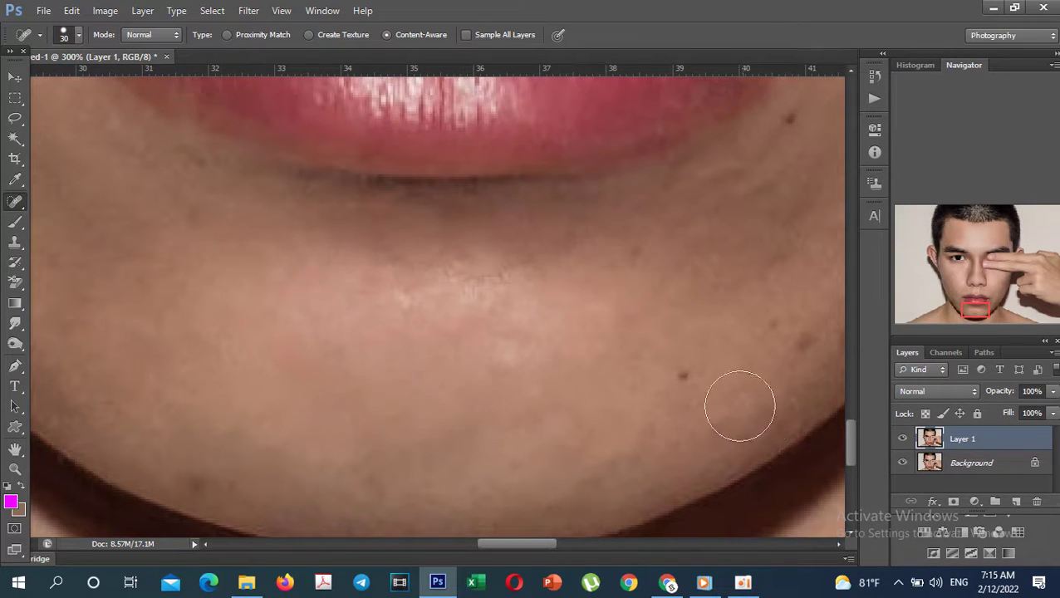
Heal the lower cheek, jawline, mouth-corner and cheek spots, then zoom out.
{"action": "left_click_drag", "start_coordinate": [657, 408], "coordinate": [440, 408]}
{"action": "left_click", "coordinate": [586, 338]}
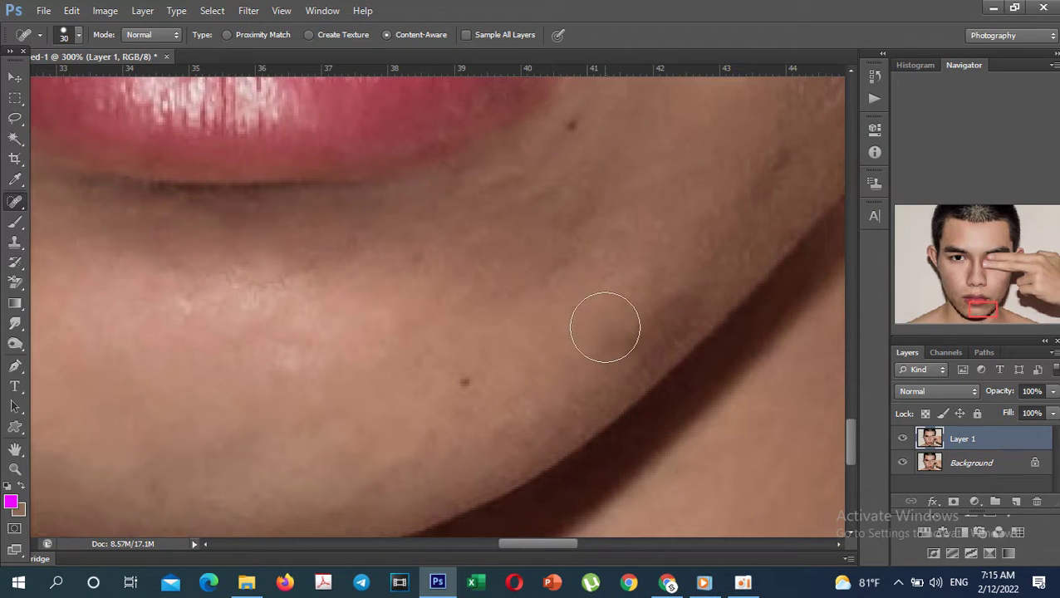
{"action": "key", "text": "bracketleft"}
{"action": "left_click_drag", "start_coordinate": [609, 338], "coordinate": [693, 315]}
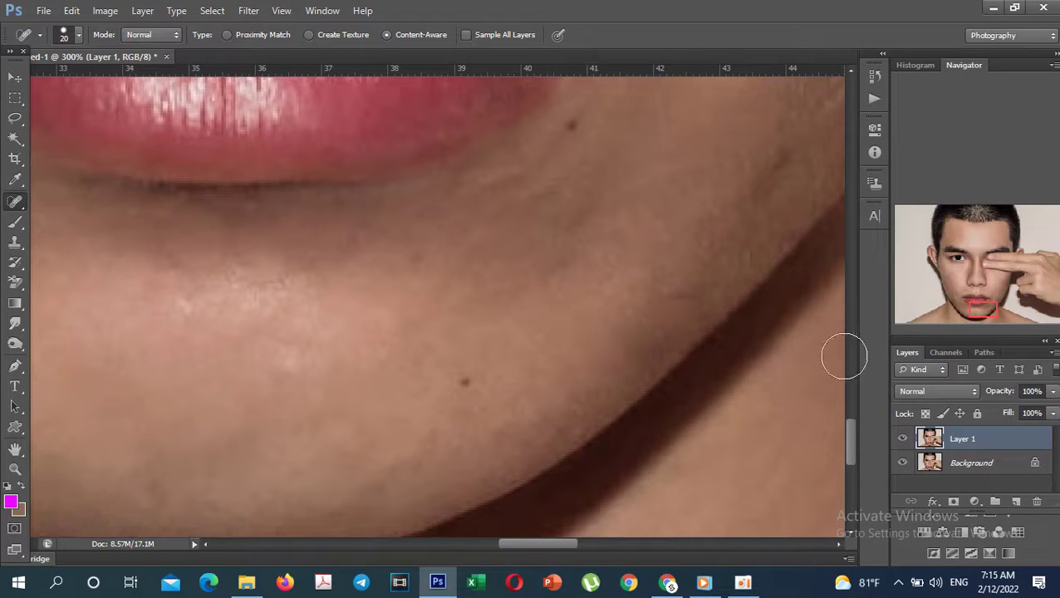
{"action": "left_click_drag", "start_coordinate": [698, 278], "coordinate": [589, 350]}
{"action": "left_click_drag", "start_coordinate": [625, 284], "coordinate": [671, 222]}
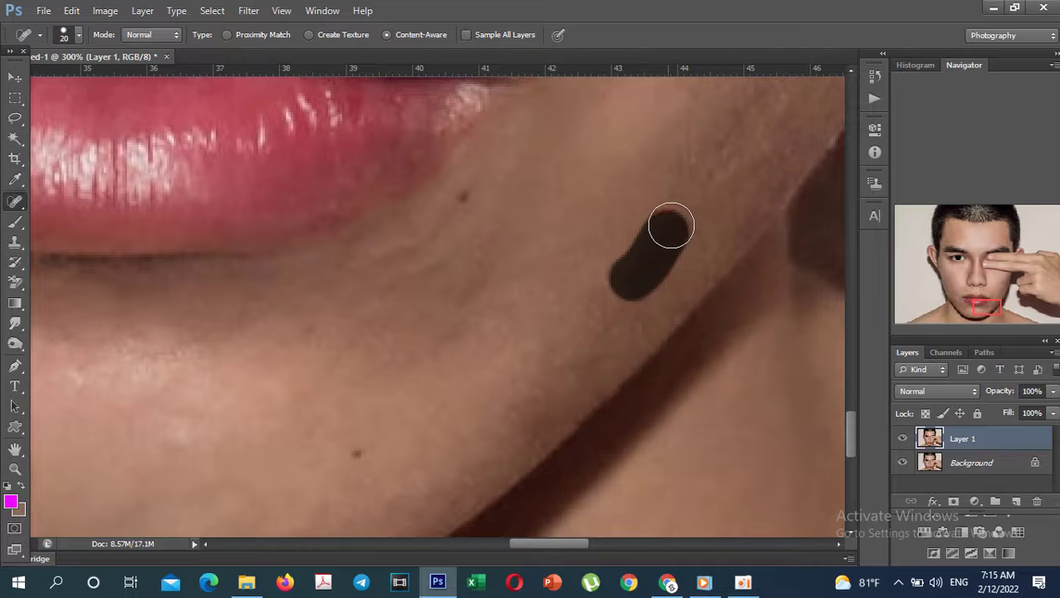
{"action": "left_click_drag", "start_coordinate": [701, 285], "coordinate": [566, 447]}
{"action": "left_click_drag", "start_coordinate": [567, 336], "coordinate": [623, 251]}
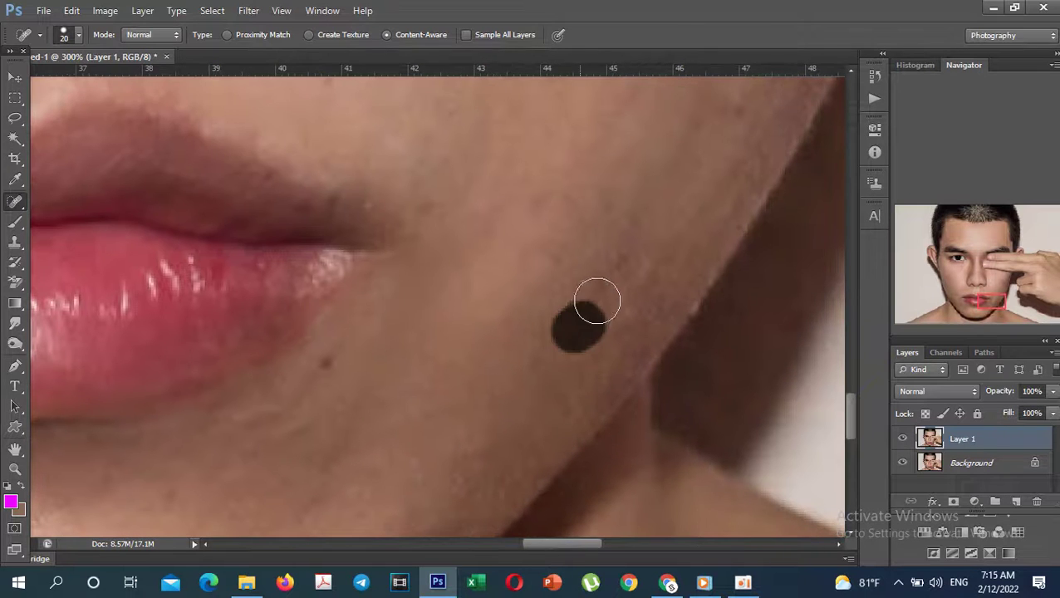
{"action": "scroll", "coordinate": [613, 265], "scroll_direction": "down", "scroll_amount": 1}
{"action": "scroll", "coordinate": [613, 265], "scroll_direction": "down", "scroll_amount": 1}
Apply Imagenomic Portraiture smoothing to the face, sampling the skin tone from the forehead.
{"action": "scroll", "coordinate": [613, 265], "scroll_direction": "down", "scroll_amount": 2}
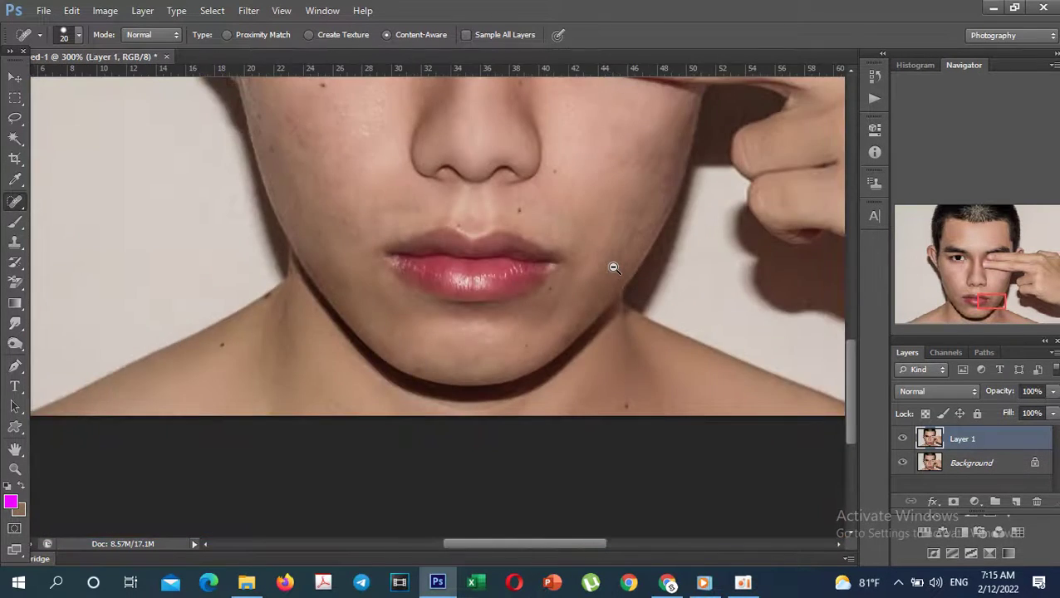
{"action": "scroll", "coordinate": [597, 304], "scroll_direction": "down", "scroll_amount": 1}
{"action": "scroll", "coordinate": [597, 304], "scroll_direction": "down", "scroll_amount": 5}
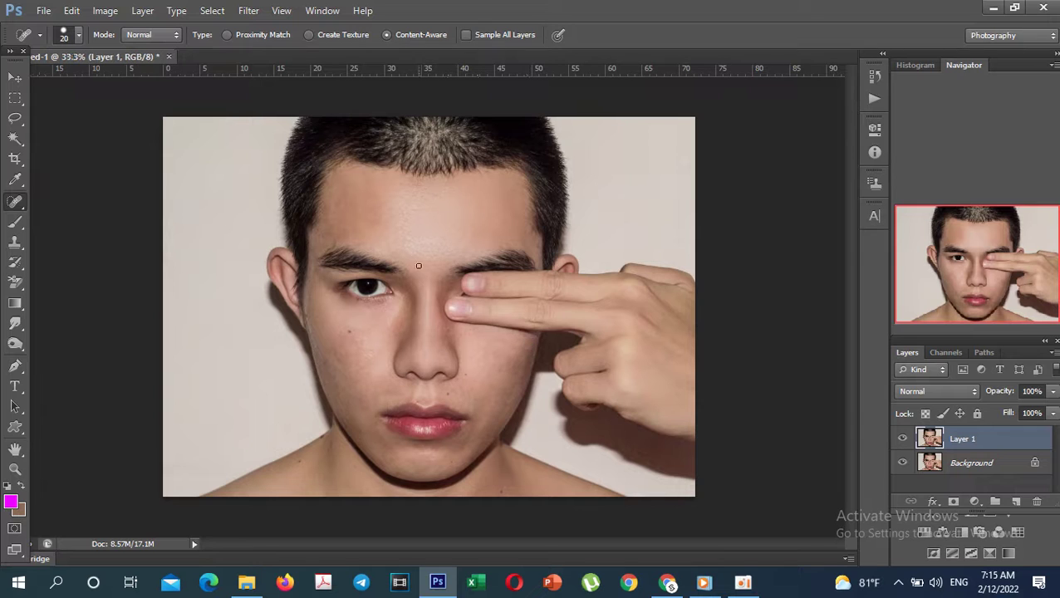
{"action": "left_click", "coordinate": [249, 11]}
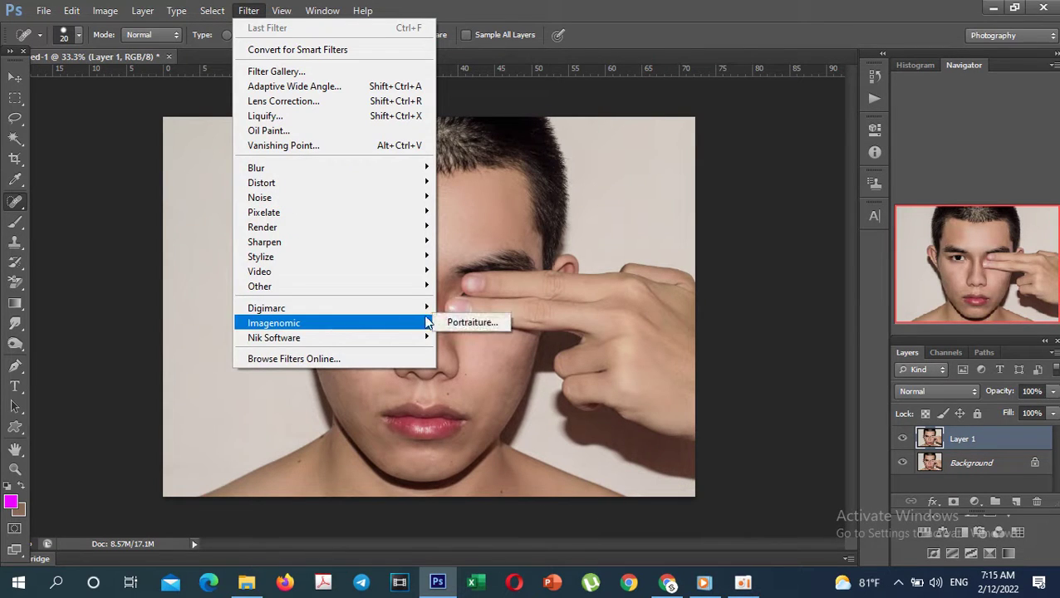
{"action": "left_click", "coordinate": [455, 319]}
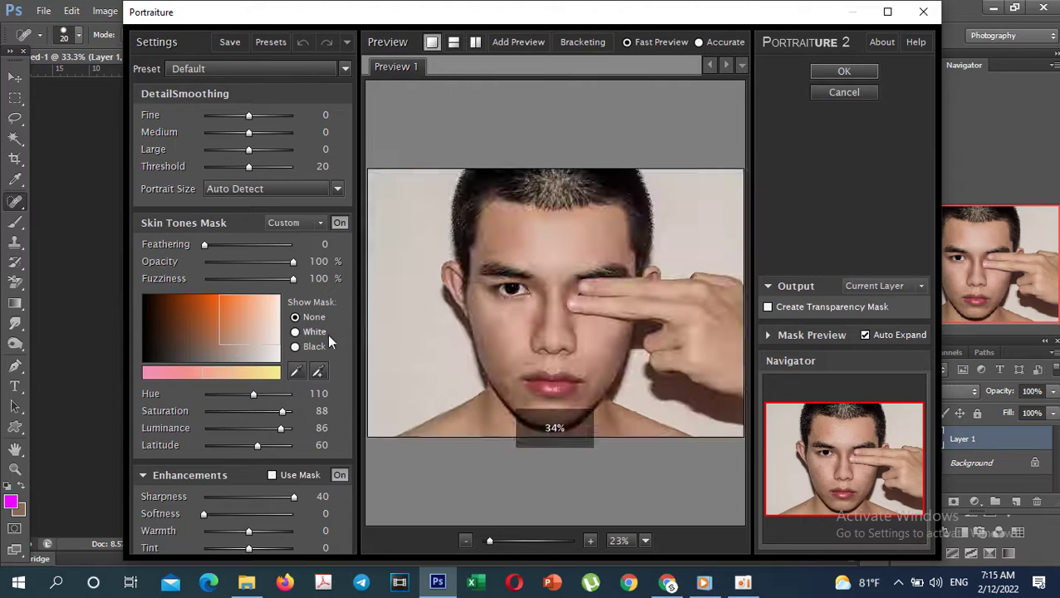
{"action": "left_click", "coordinate": [556, 244]}
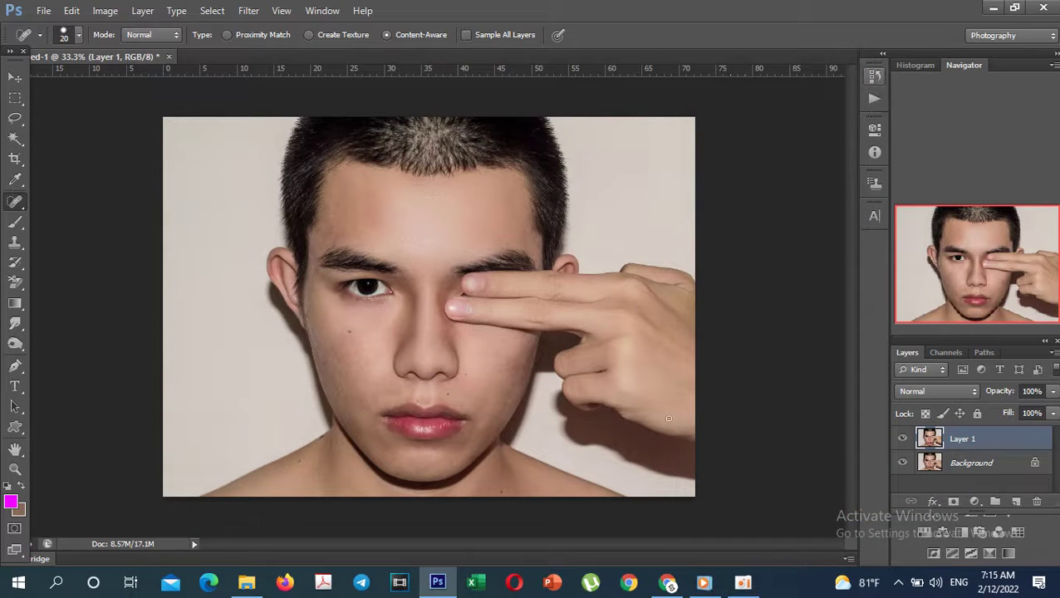
{"action": "key", "text": "ctrl+plus"}
{"action": "left_click", "coordinate": [549, 398]}
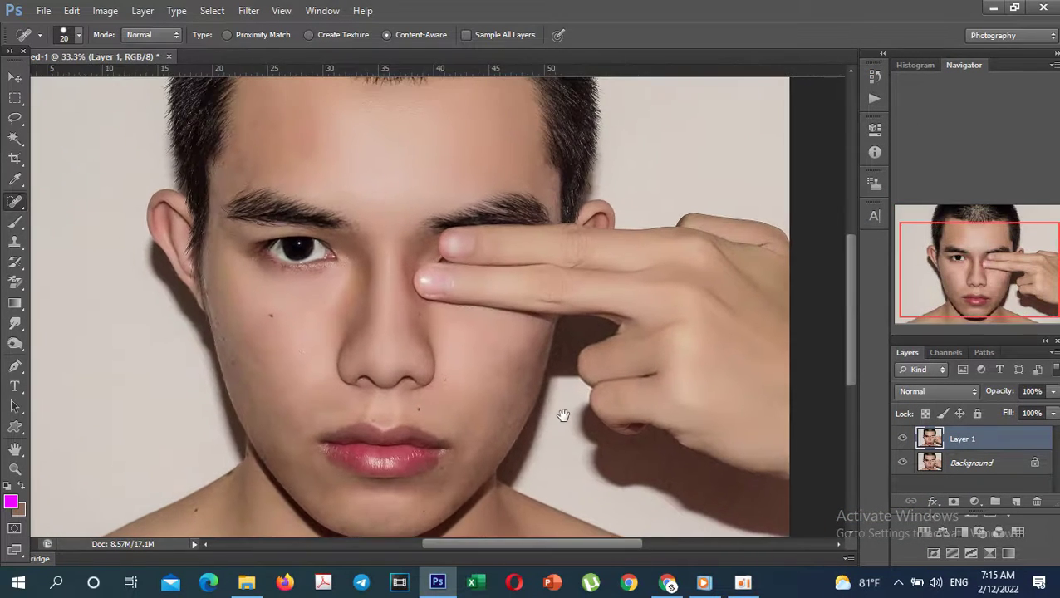
{"action": "left_click_drag", "start_coordinate": [558, 402], "coordinate": [571, 419]}
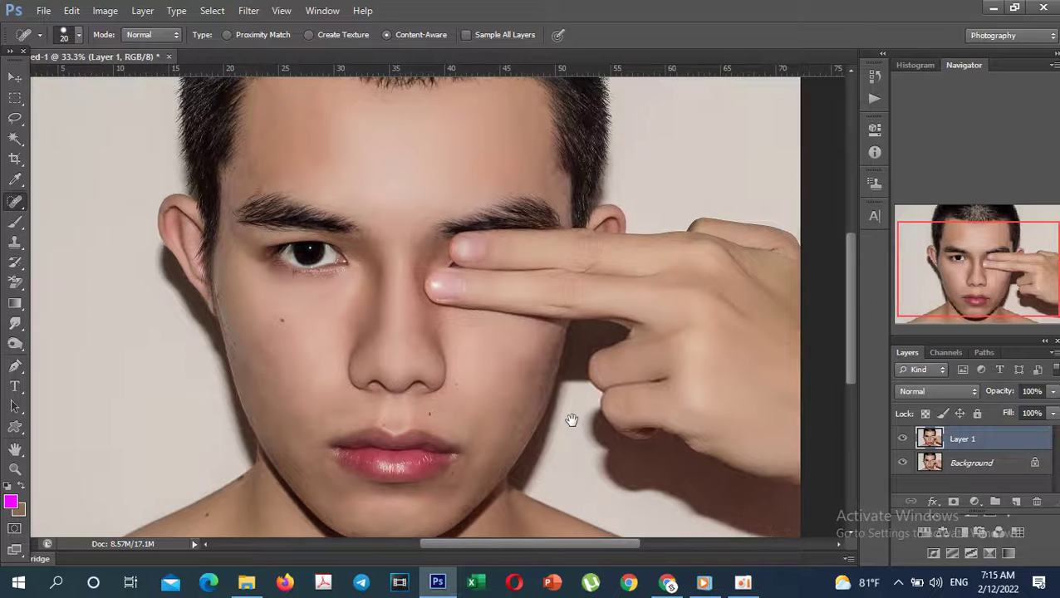
{"action": "left_click", "coordinate": [903, 441]}
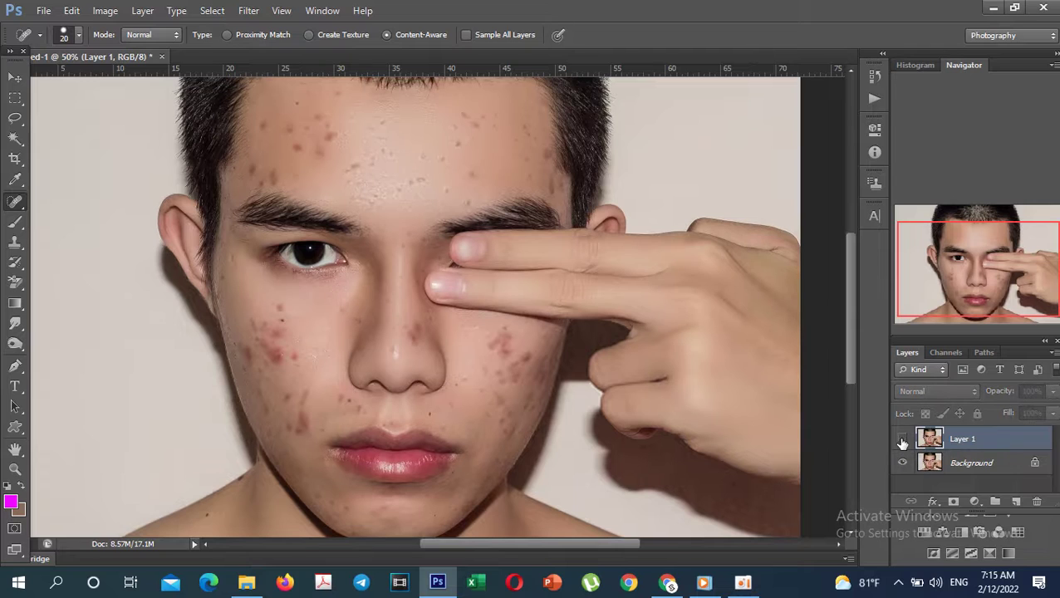
{"action": "left_click", "coordinate": [902, 441]}
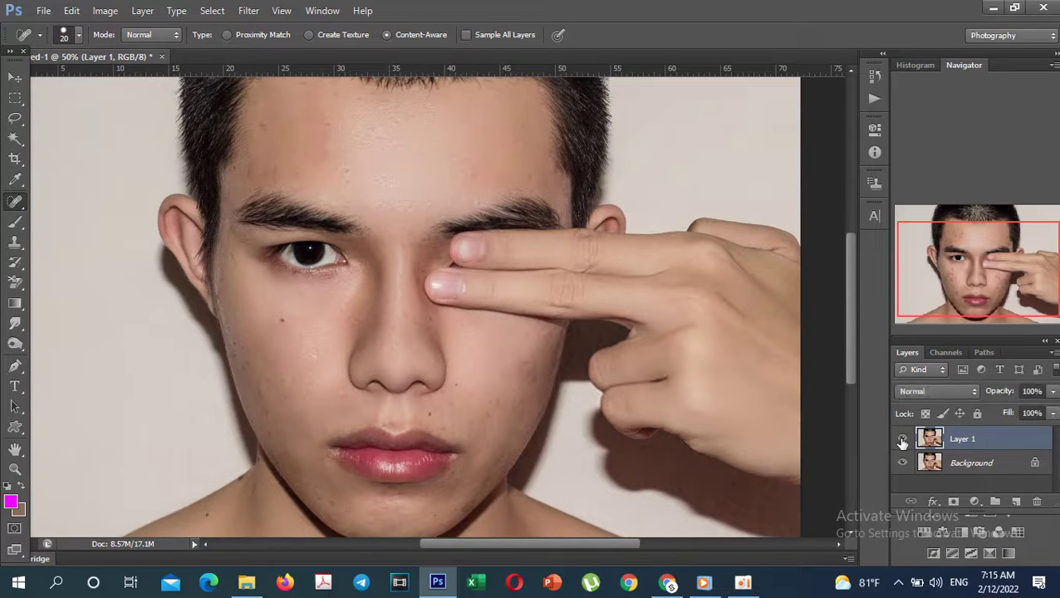
{"action": "left_click", "coordinate": [903, 440]}
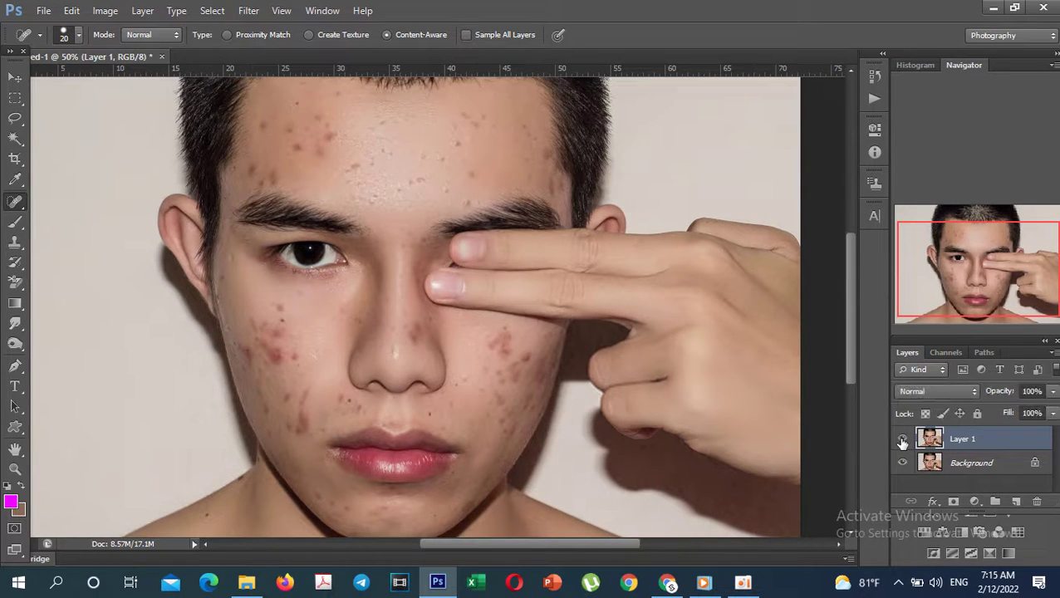
{"action": "left_click", "coordinate": [903, 440]}
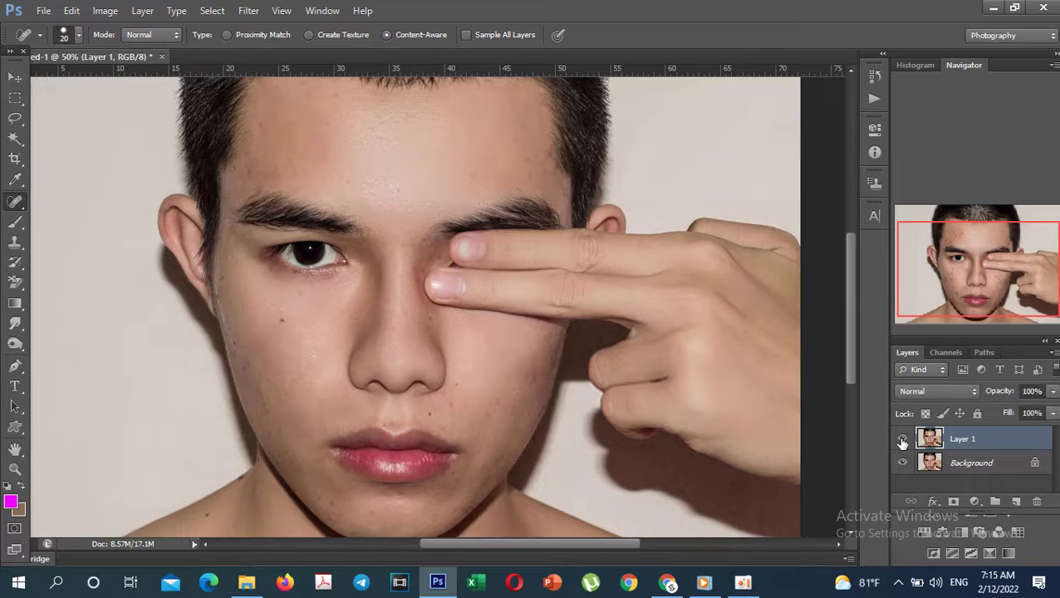
{"action": "left_click", "coordinate": [903, 440]}
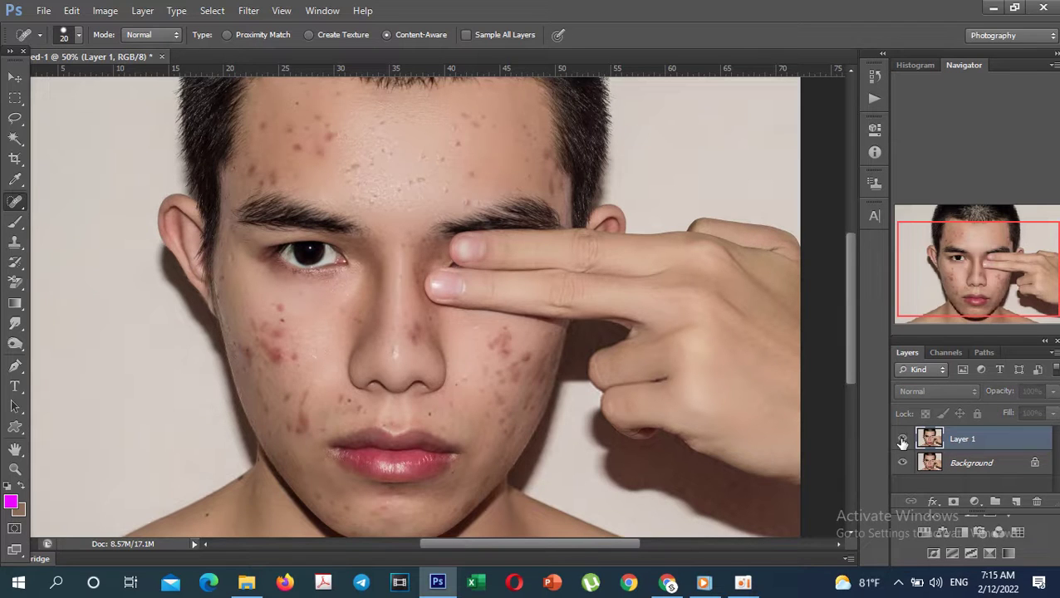
{"action": "left_click", "coordinate": [903, 441]}
{"action": "key", "text": "t"}
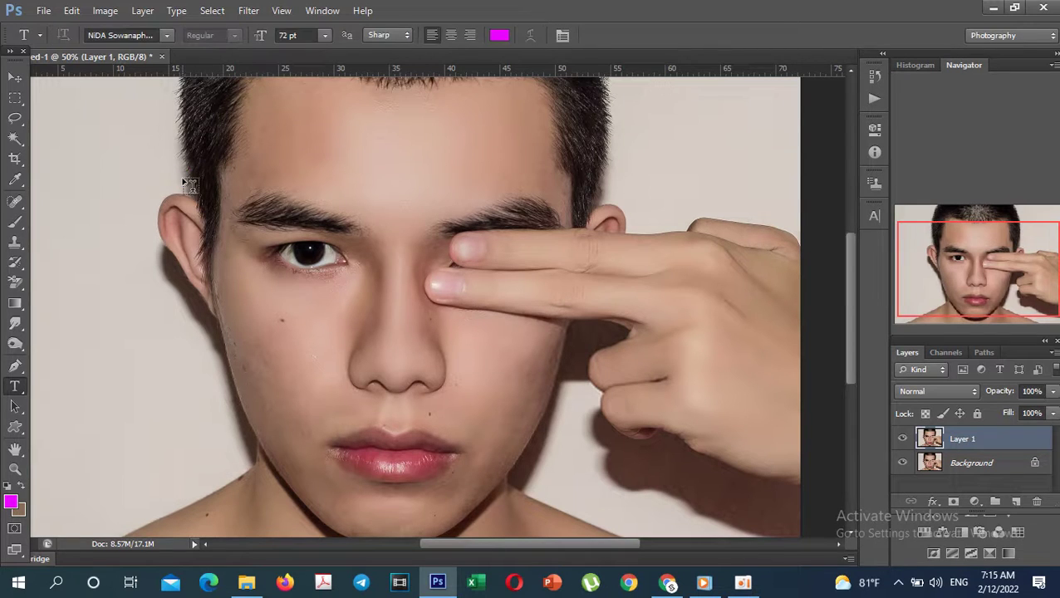
Type the magenta caption 'PLease Like, comment, and subscribe' with 'Thank!' on a second line.
{"action": "left_click", "coordinate": [188, 185]}
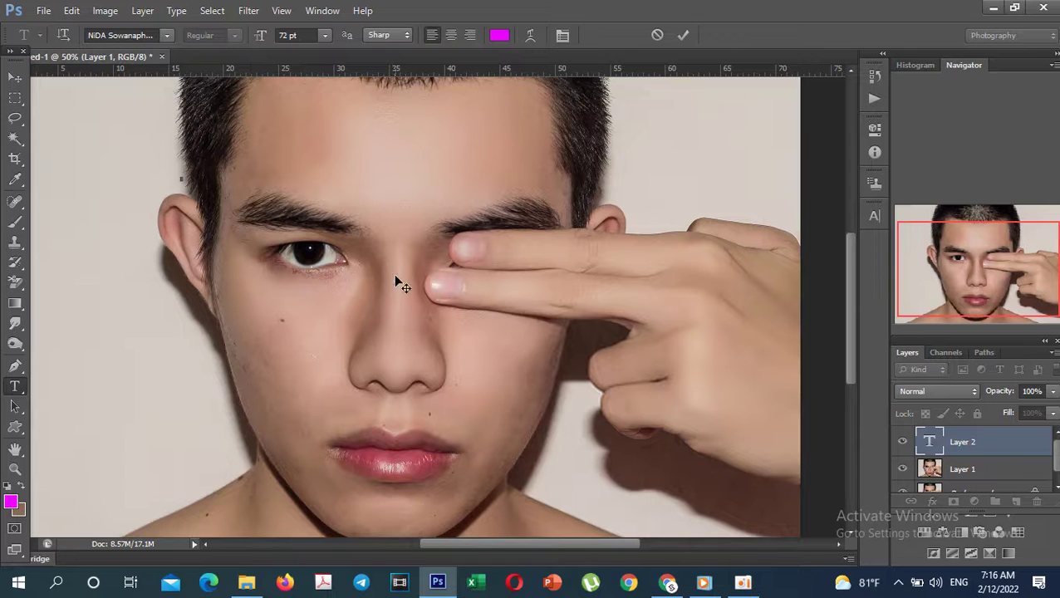
{"action": "type", "text": "PL"}
{"action": "type", "text": "ease L"}
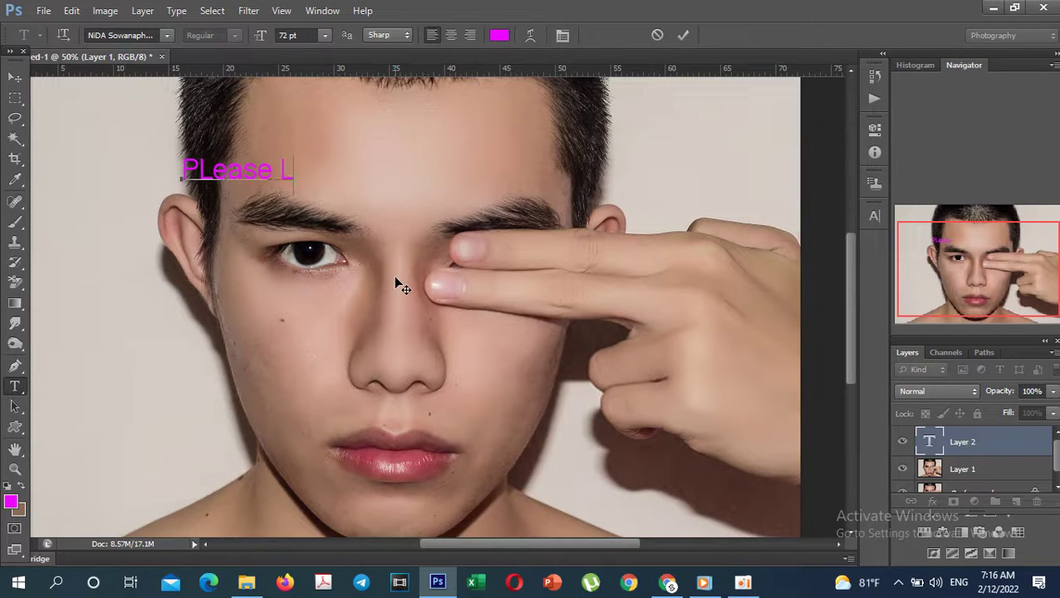
{"action": "type", "text": "ike"}
{"action": "type", "text": ","}
{"action": "key", "text": "BackSpace"}
{"action": "key", "text": "BackSpace"}
{"action": "key", "text": "BackSpace"}
{"action": "type", "text": "co"}
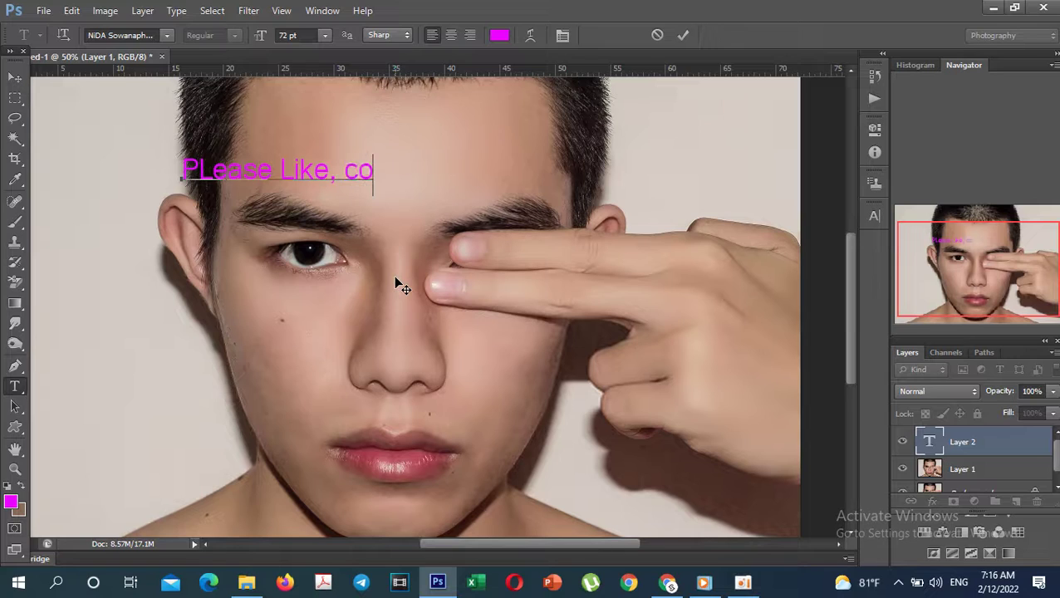
{"action": "type", "text": "mment"}
{"action": "type", "text": ", "}
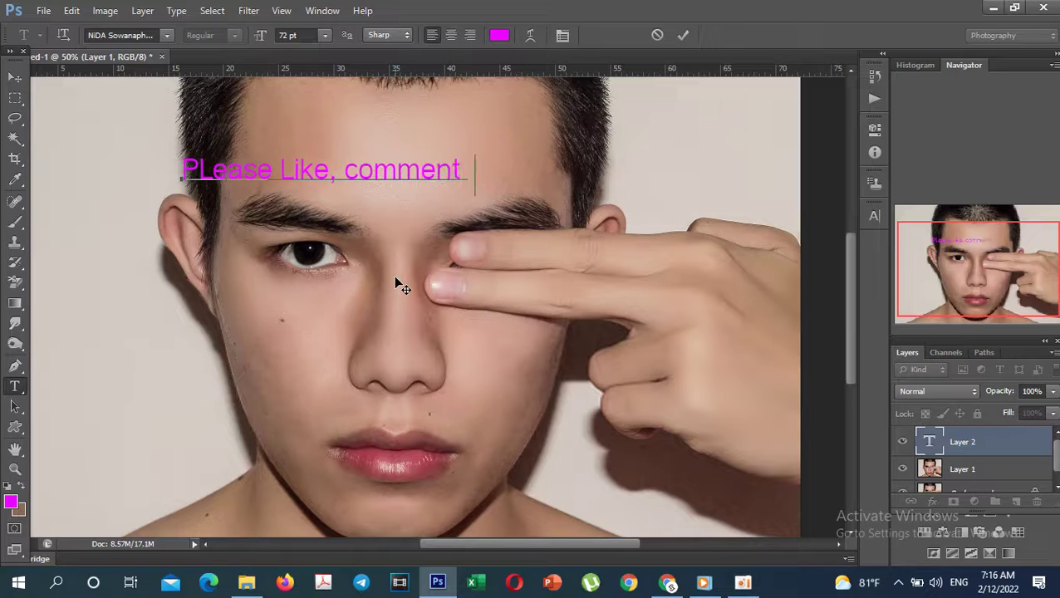
{"action": "type", "text": "and"}
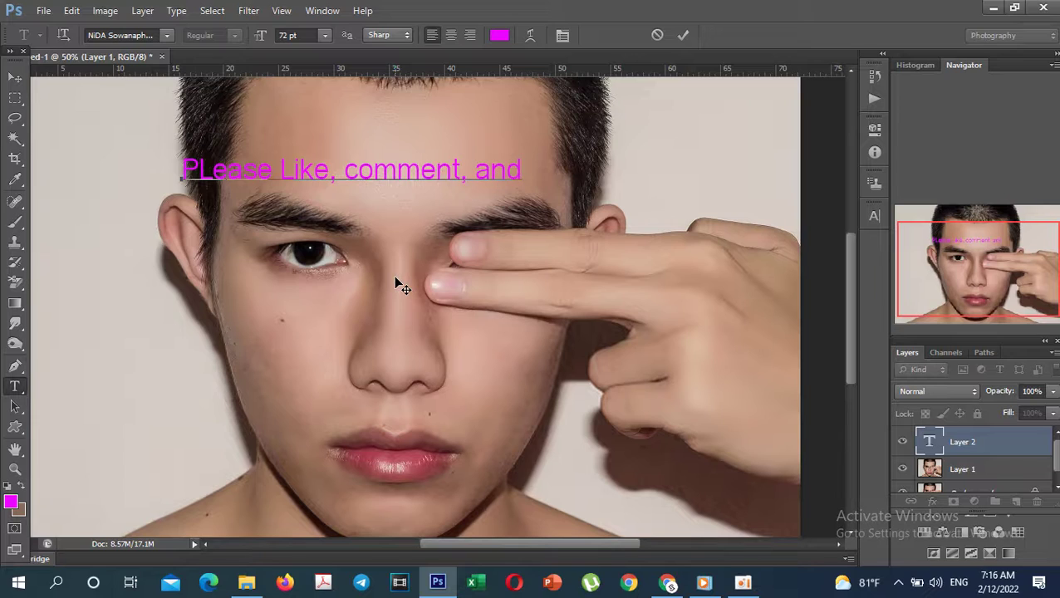
{"action": "type", "text": " subs"}
{"action": "type", "text": "cri"}
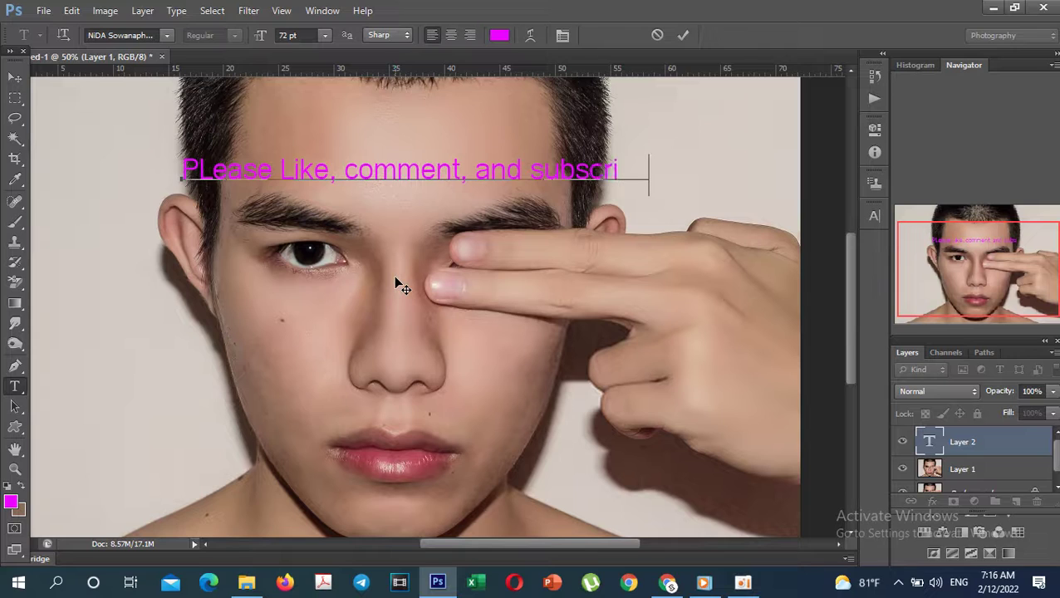
{"action": "type", "text": "be"}
{"action": "key", "text": "Return"}
{"action": "type", "text": "Tha"}
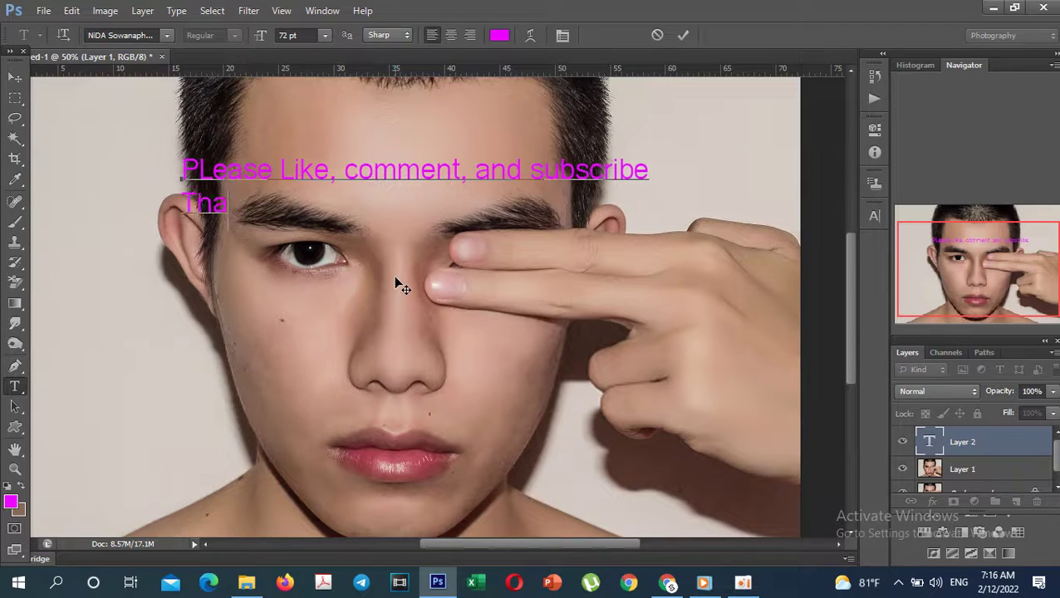
{"action": "type", "text": "nk"}
{"action": "type", "text": "!"}
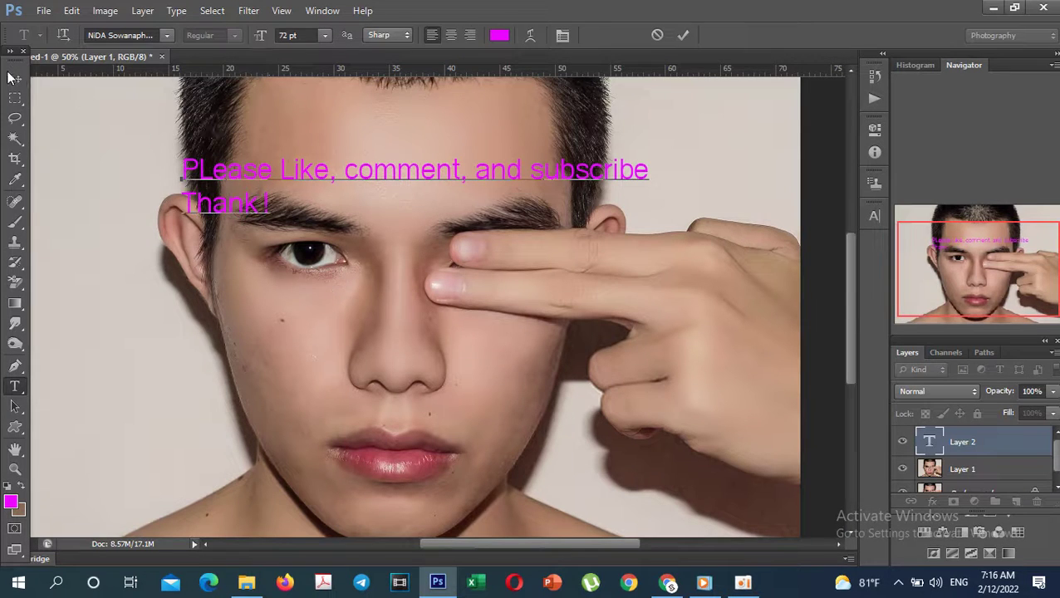